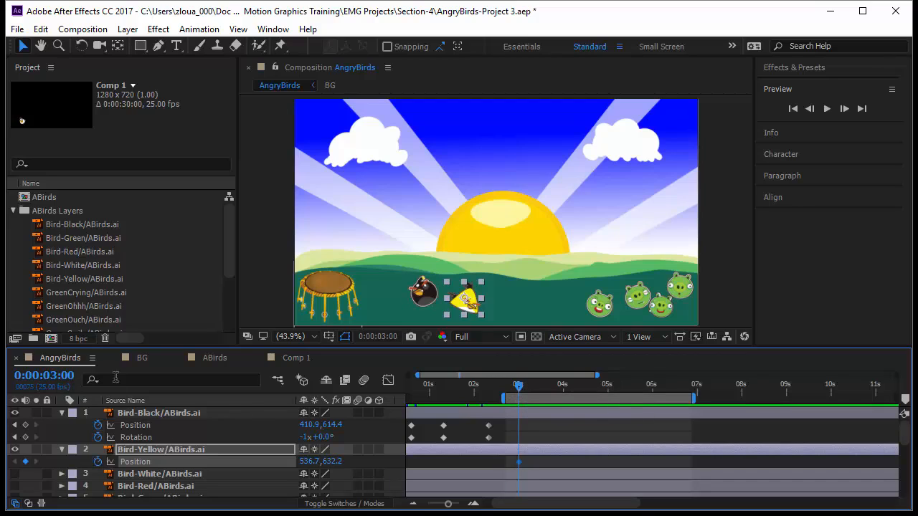
Step: Advance 10 frames to 0:00:03:10 and move the yellow bird onto the trampoline, at position about 108, 550
left_click(72, 375)
type("+")
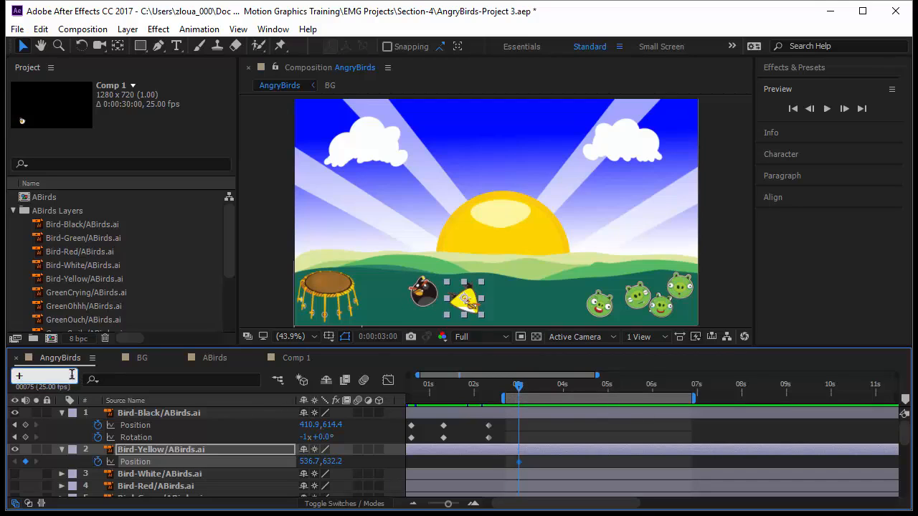
type("10")
key("Return")
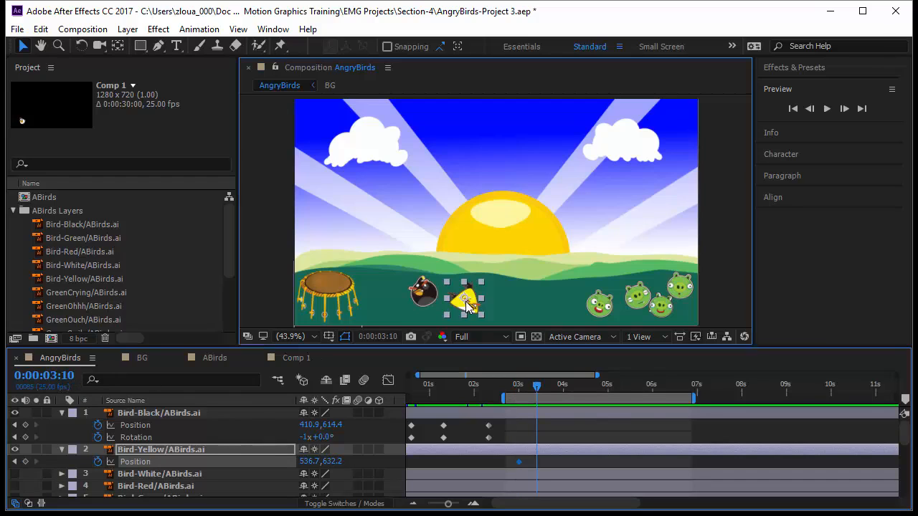
left_click_drag(466, 305, 331, 278)
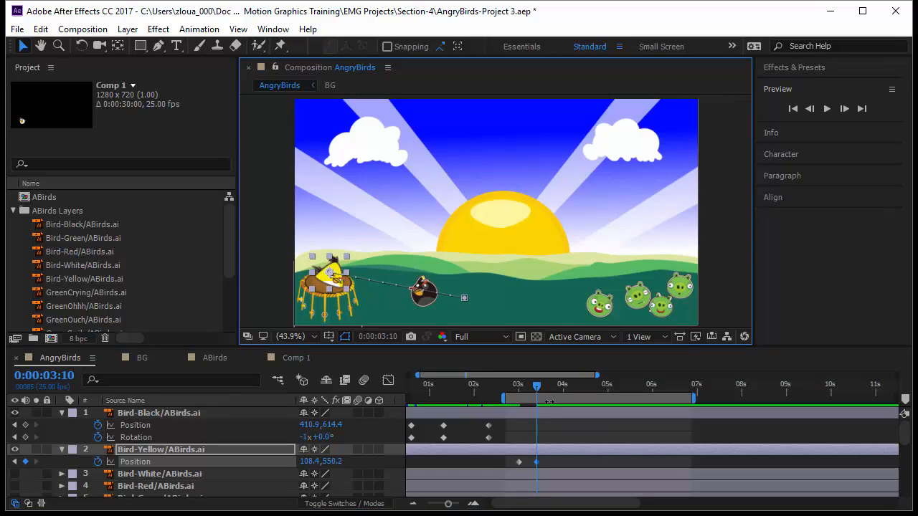
Step: Advance 15 frames to 0:00:04:00 and move the yellow bird high above the left cloud, to position about 375, 69
left_click(60, 377)
type("+15")
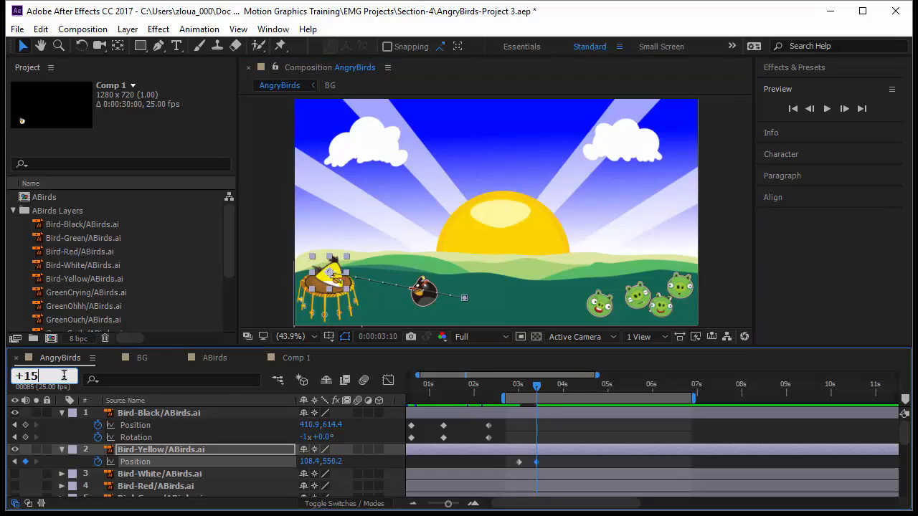
key("Return")
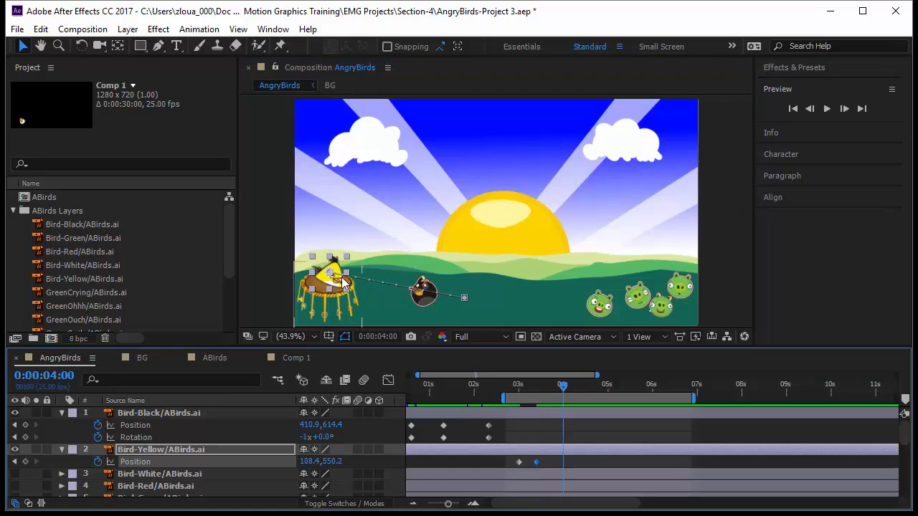
left_click_drag(332, 275, 416, 124)
Step: Advance 10 frames to 0:00:04:10 and move the yellow bird down to the ground below the sun, at position about 694, 621
left_click(61, 377)
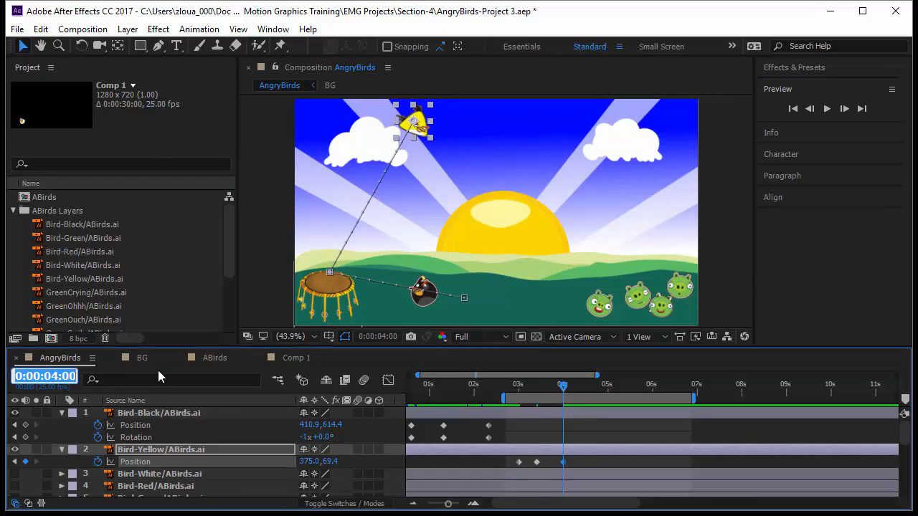
type("+10")
key("Return")
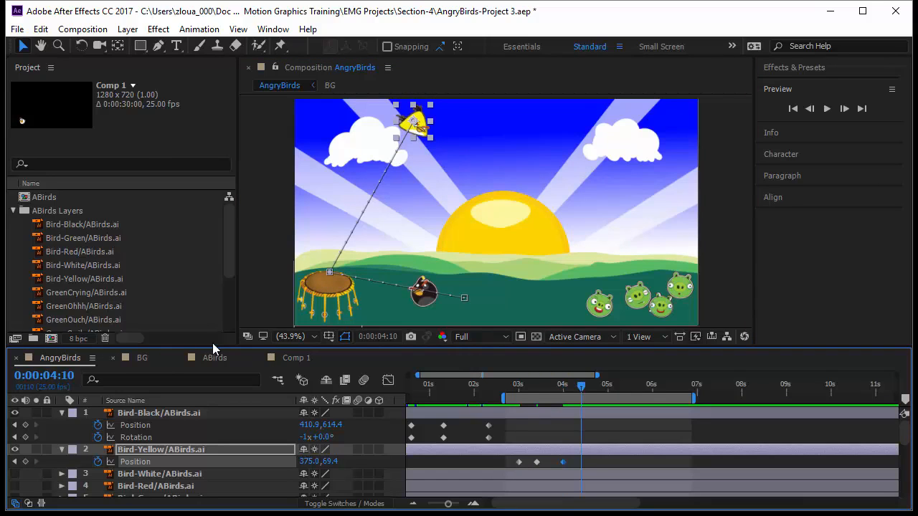
left_click_drag(415, 127, 513, 296)
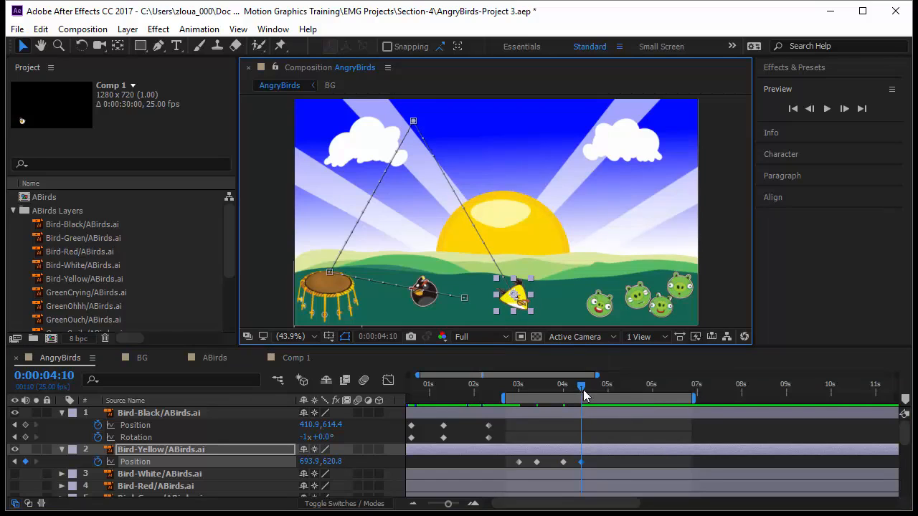
Step: Advance 15 frames to 0:00:05:00 and move the yellow bird up beside the right cloud, to position about 1166, 222
left_click(72, 374)
type("+15")
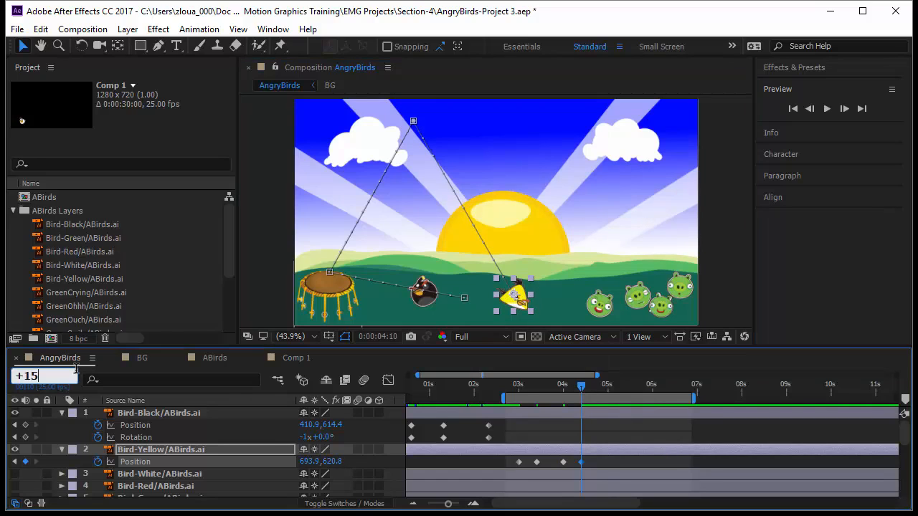
key("Return")
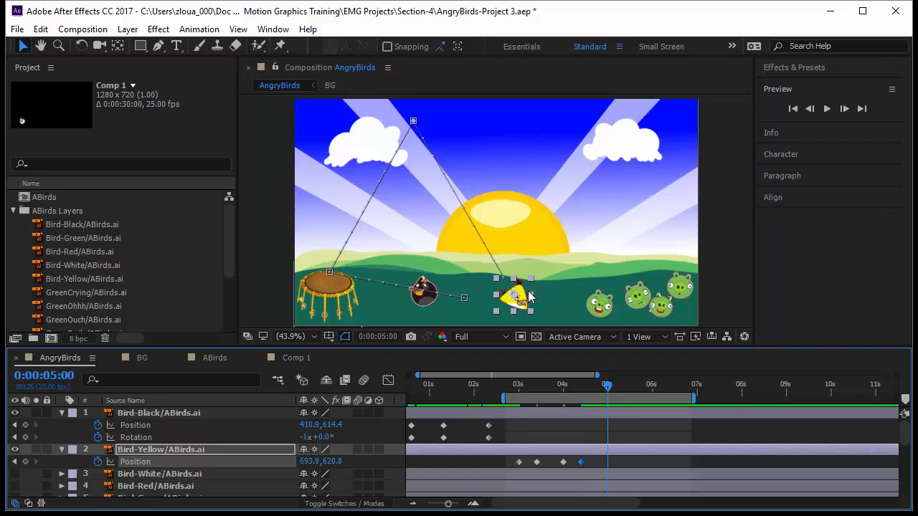
left_click_drag(530, 297, 666, 173)
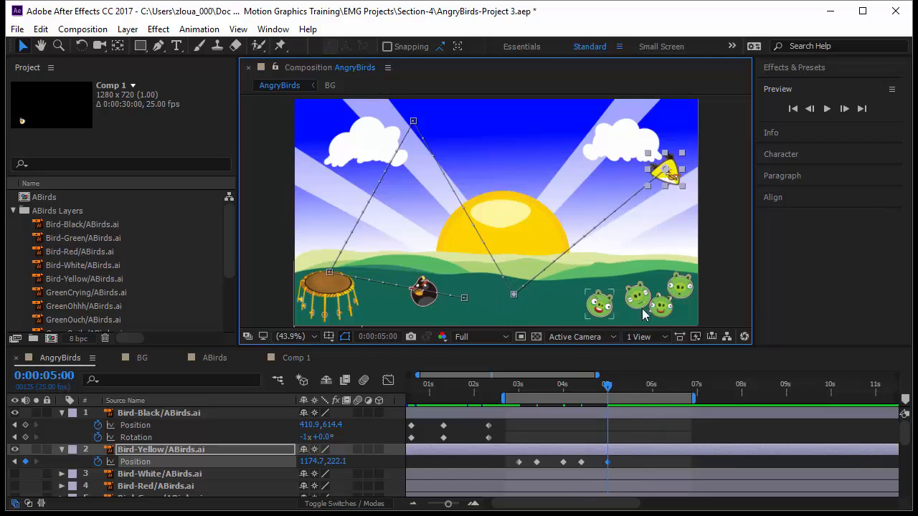
left_click_drag(667, 172, 664, 172)
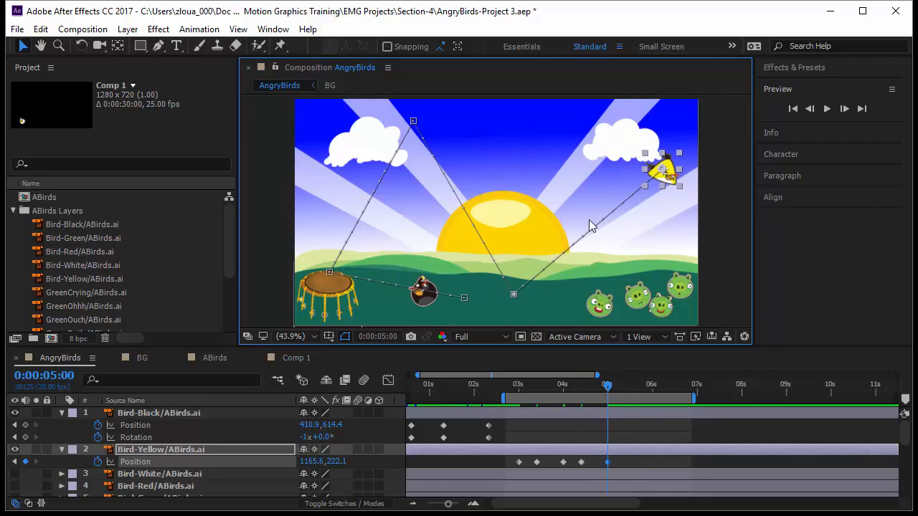
Step: Advance 15 frames to 0:00:05:15 and bring the yellow bird back down to the ground, at position about 617, 632
left_click(72, 375)
type("+")
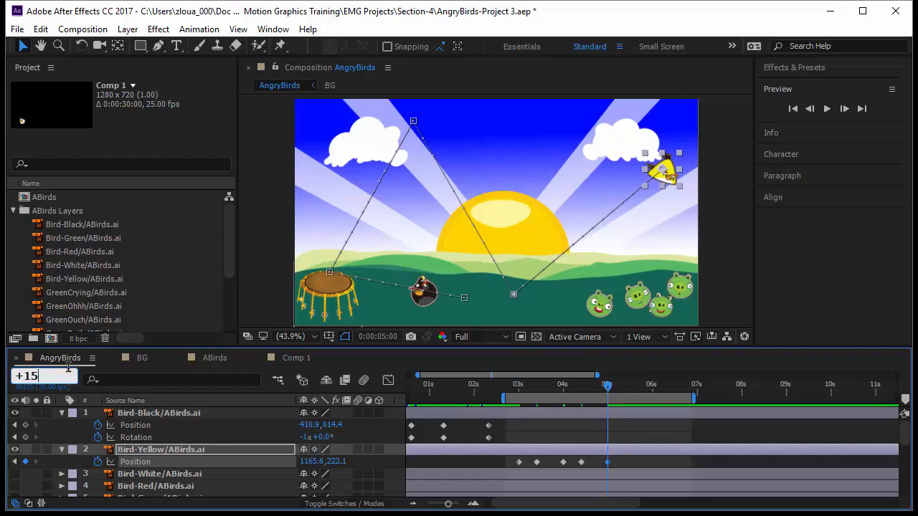
type("15")
key("Return")
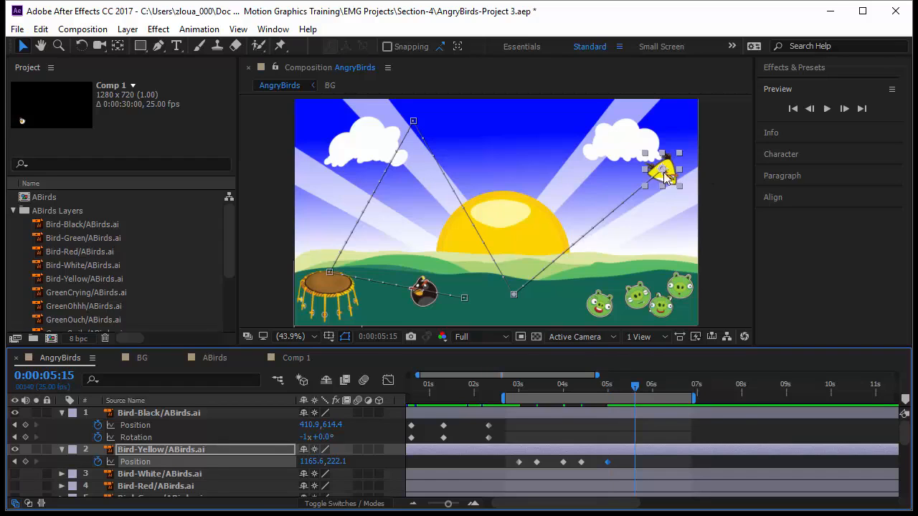
left_click_drag(663, 178, 466, 304)
Step: Advance 7 frames to 0:00:05:22 and slide the yellow bird along the ground toward the black bird, to position about 509, 632
left_click(64, 376)
type("+")
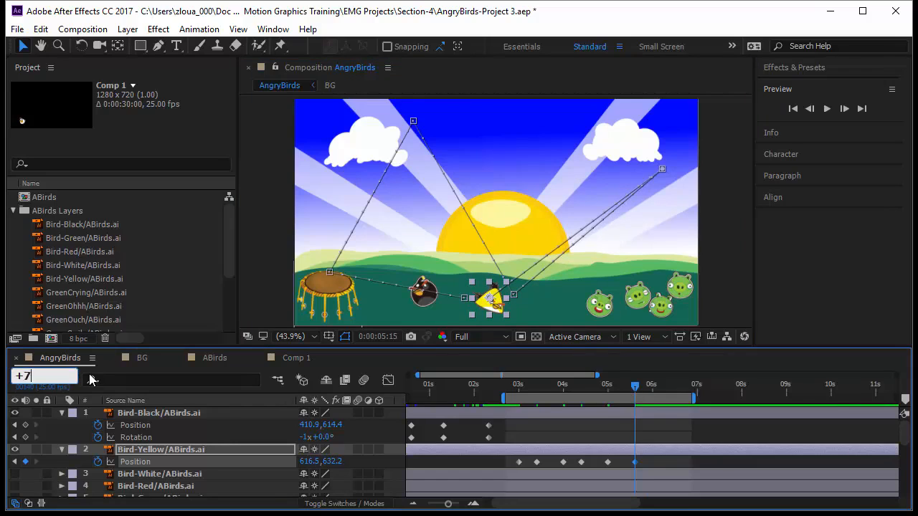
type("7")
key("Return")
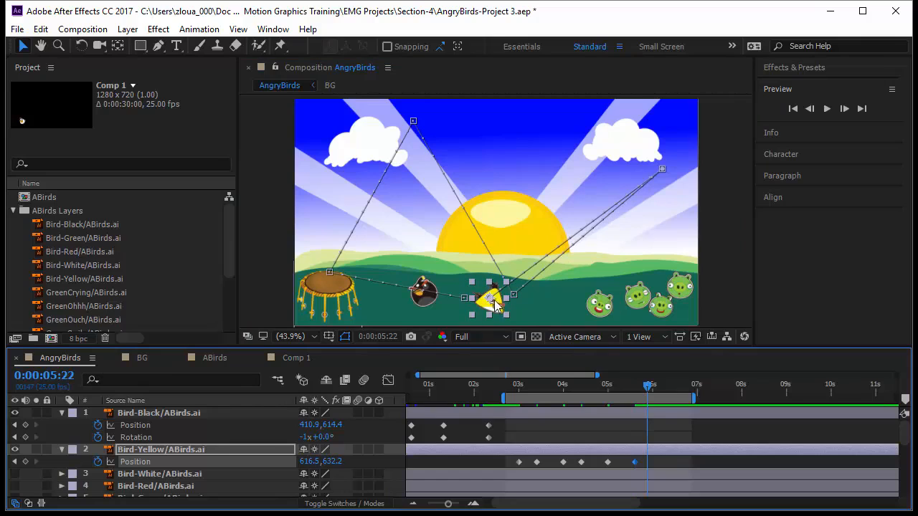
left_click_drag(487, 303, 457, 304)
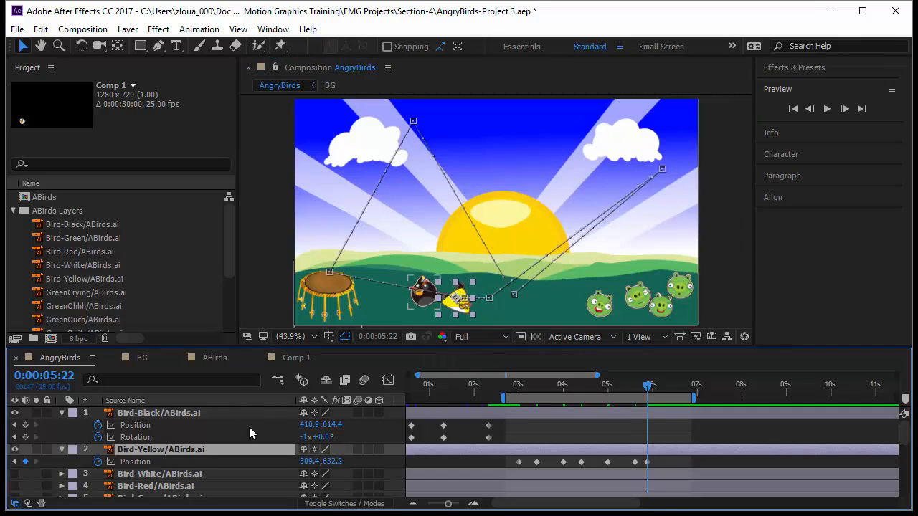
Step: Reveal the yellow bird's Rotation alongside Position, set it to -21°, and preview the animation from 0:00:02:18
key("shift+r")
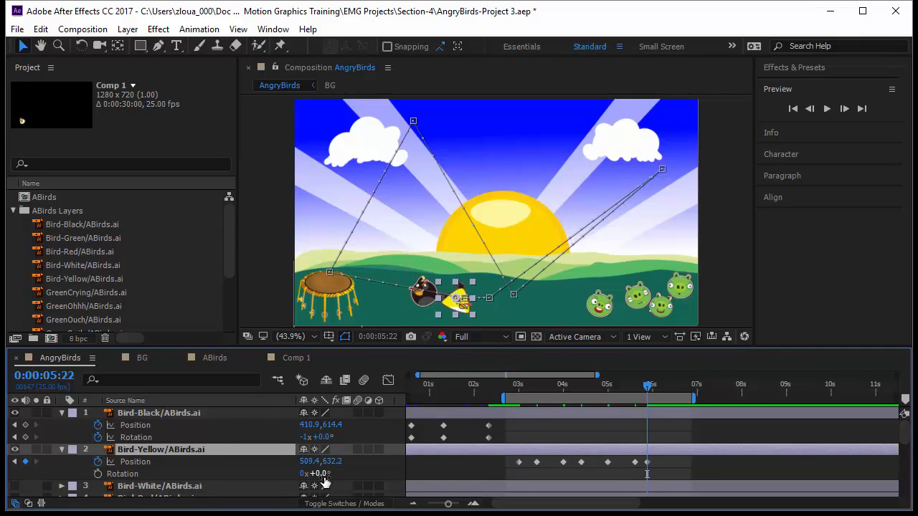
left_click_drag(322, 476, 304, 476)
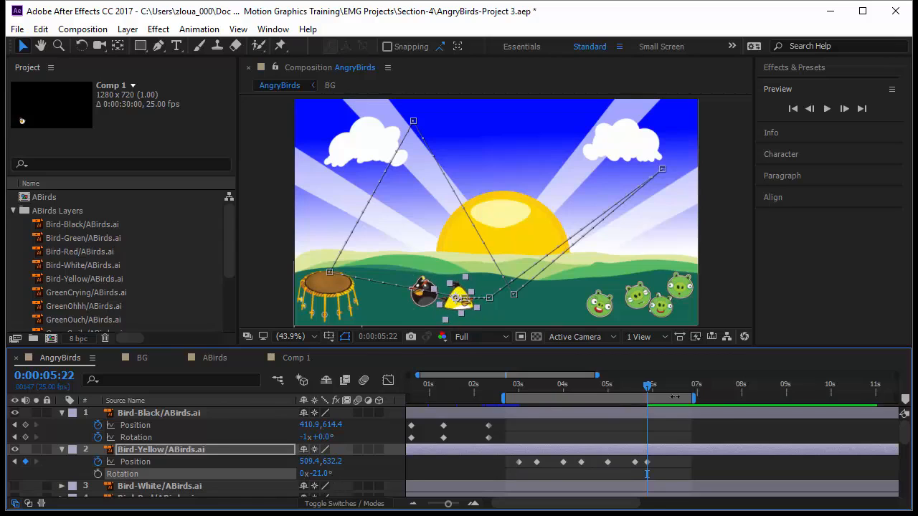
left_click_drag(646, 389, 505, 405)
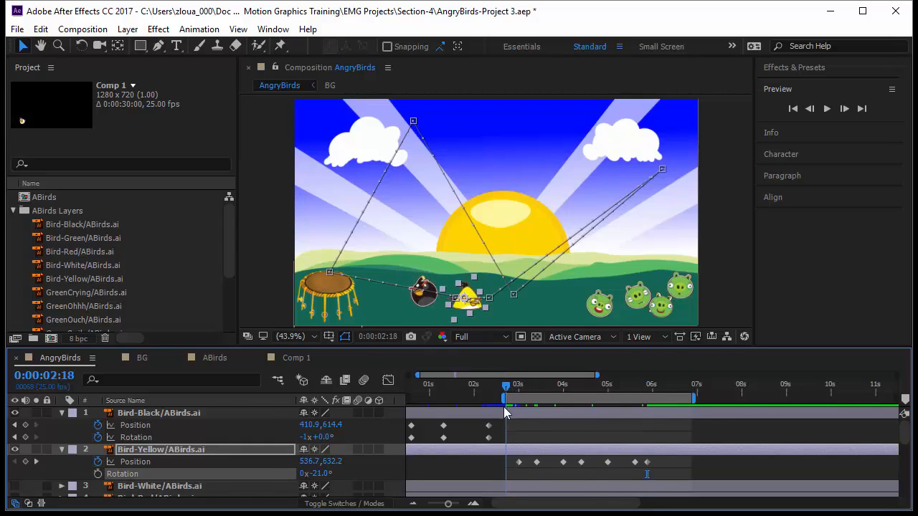
key("space")
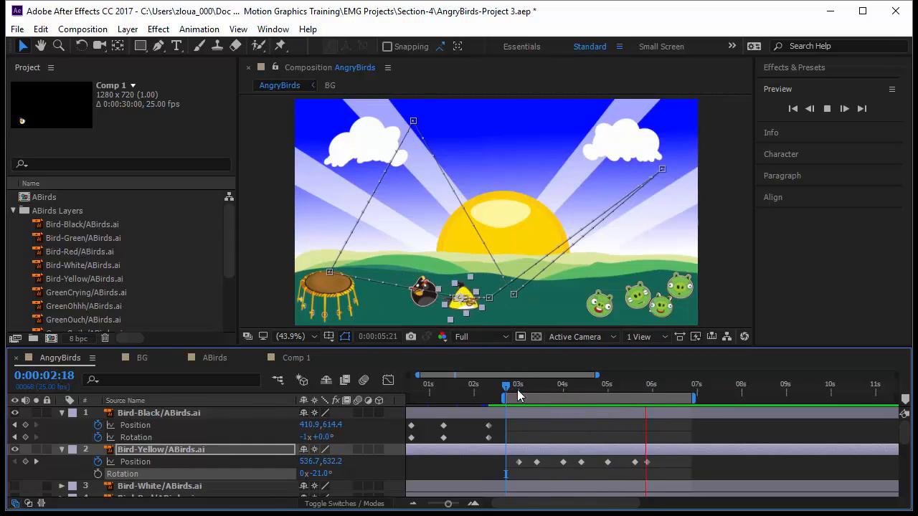
Step: Set the yellow bird's first Position keyframe to Bezier spatial interpolation and pull its handle up so the path arcs toward the trampoline
left_click_drag(505, 390, 527, 393)
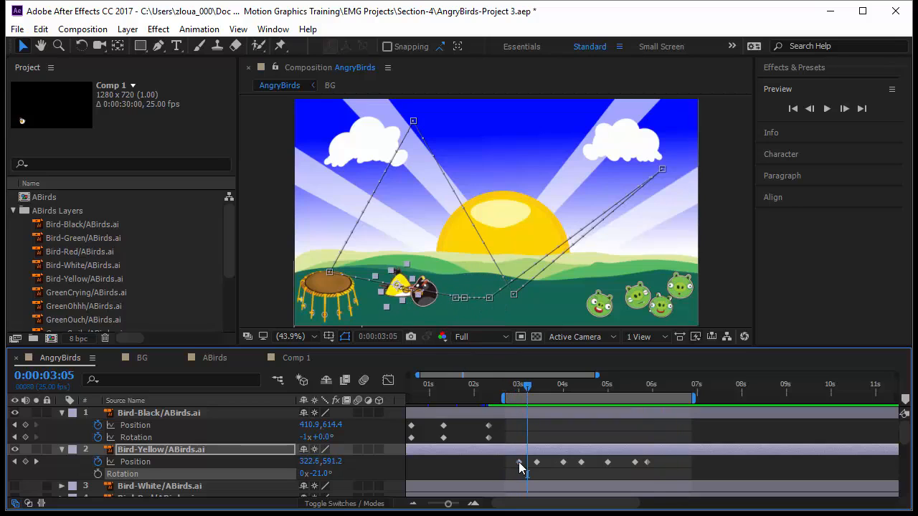
left_click(519, 461)
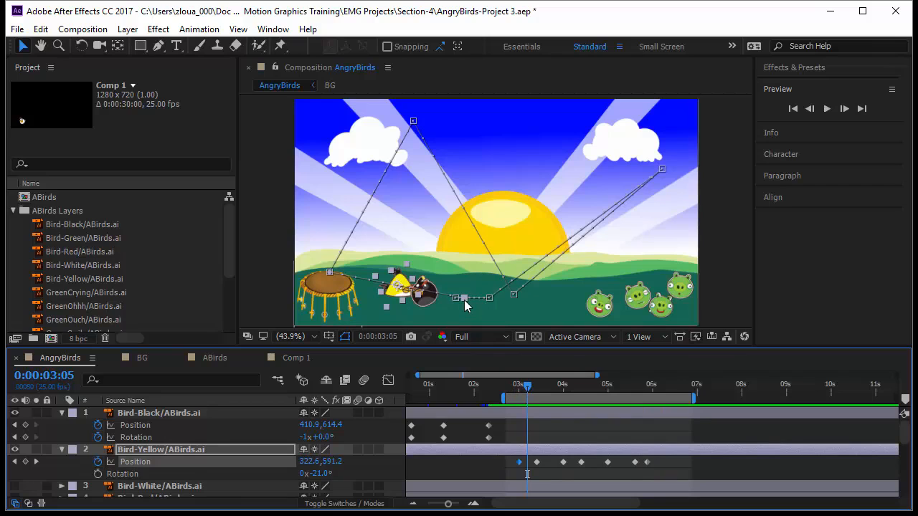
right_click(464, 299)
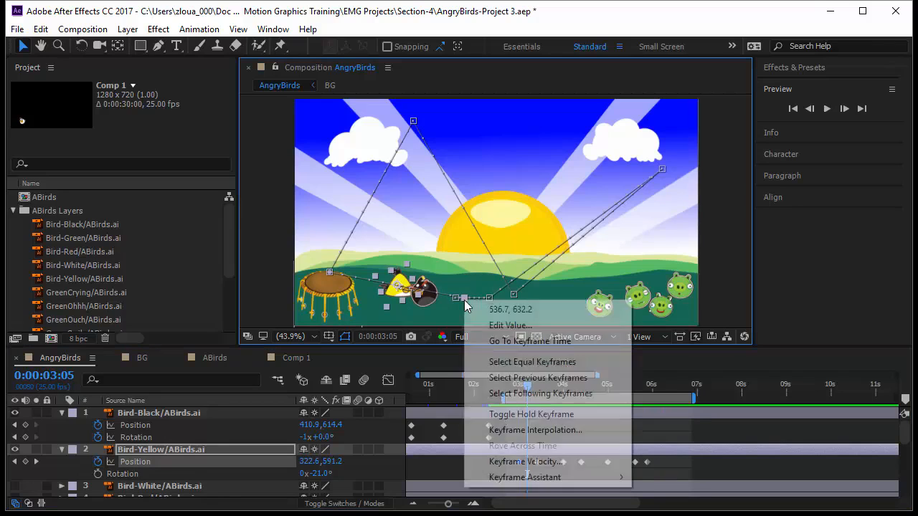
left_click(509, 431)
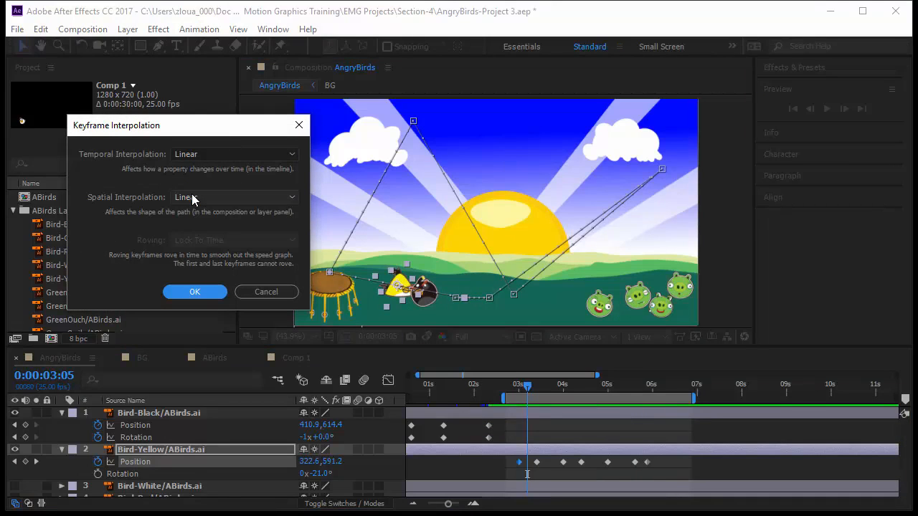
left_click(193, 200)
left_click(216, 248)
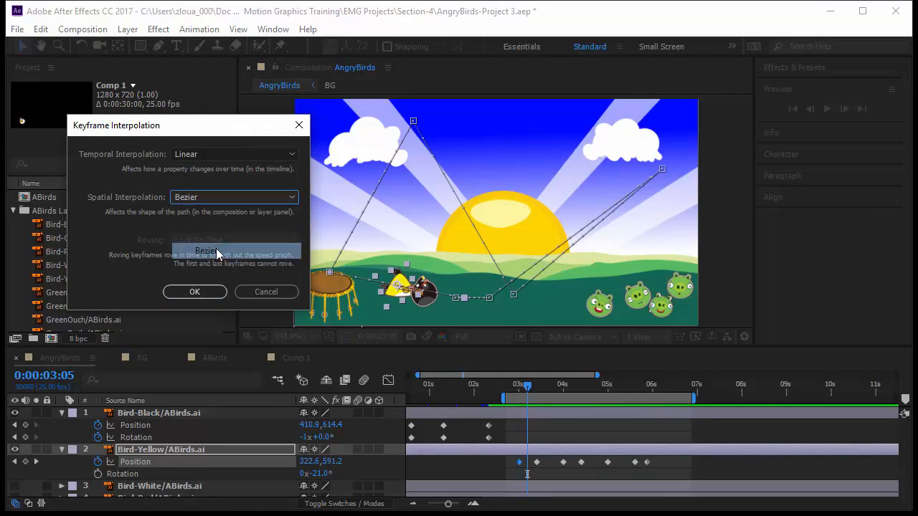
left_click(209, 293)
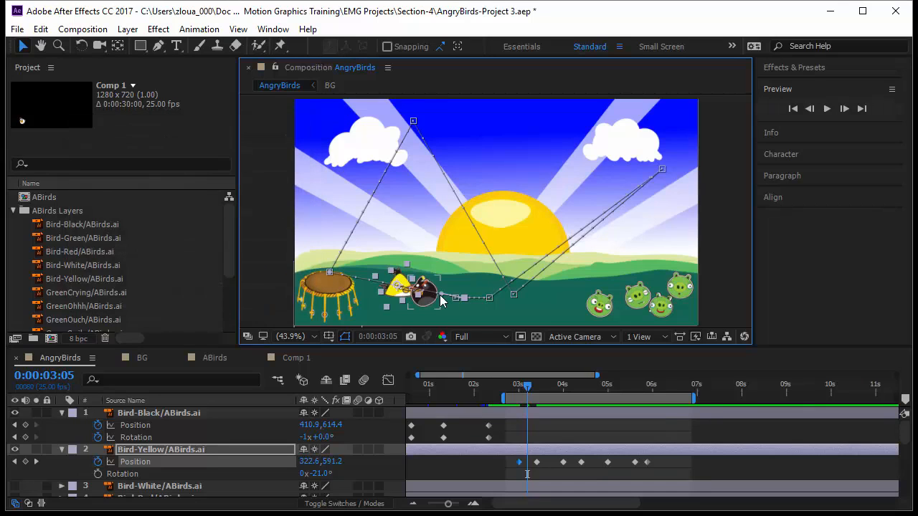
left_click_drag(441, 299, 395, 160)
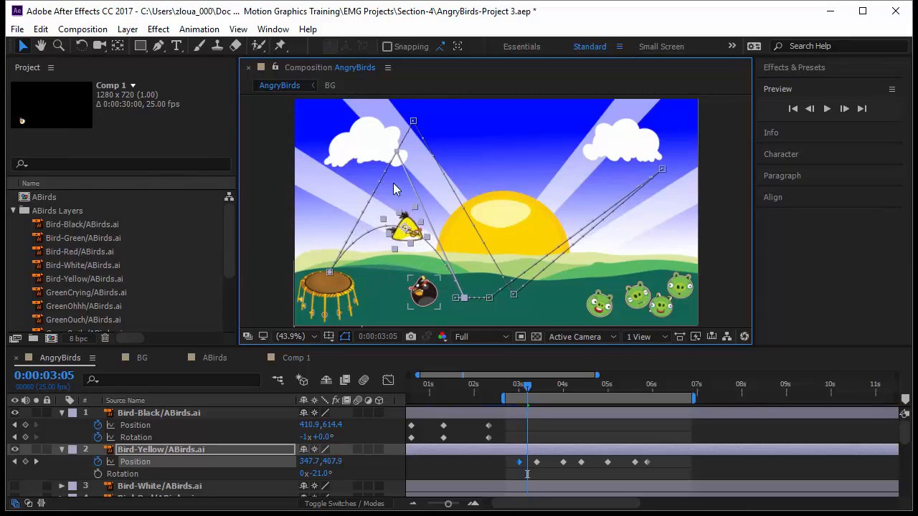
Step: Give the yellow bird's trampoline keyframe Bezier spatial interpolation and pull both handles upward to curve the path into and out of the bounce
left_click(330, 272)
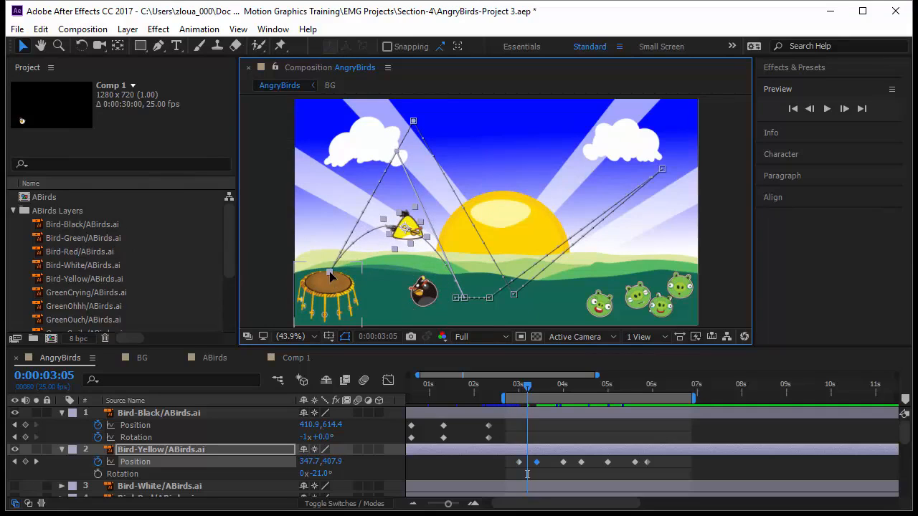
right_click(330, 275)
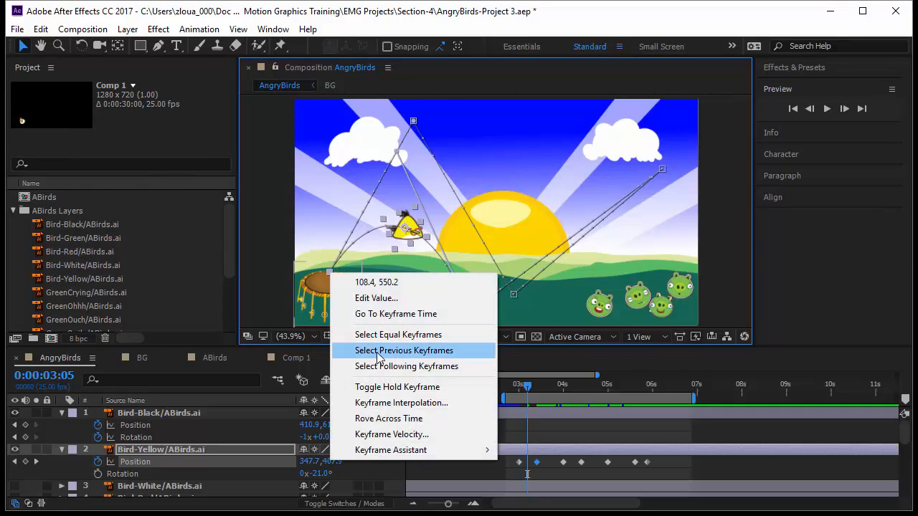
left_click(376, 402)
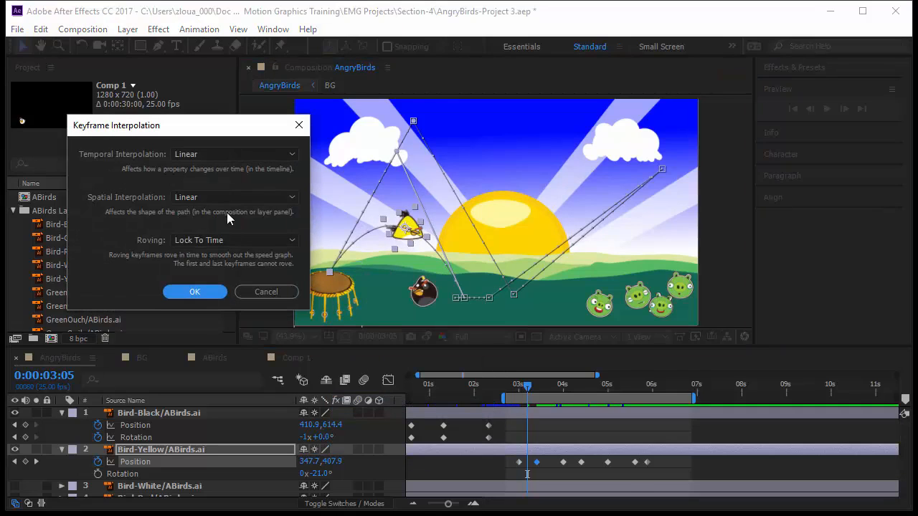
left_click(228, 197)
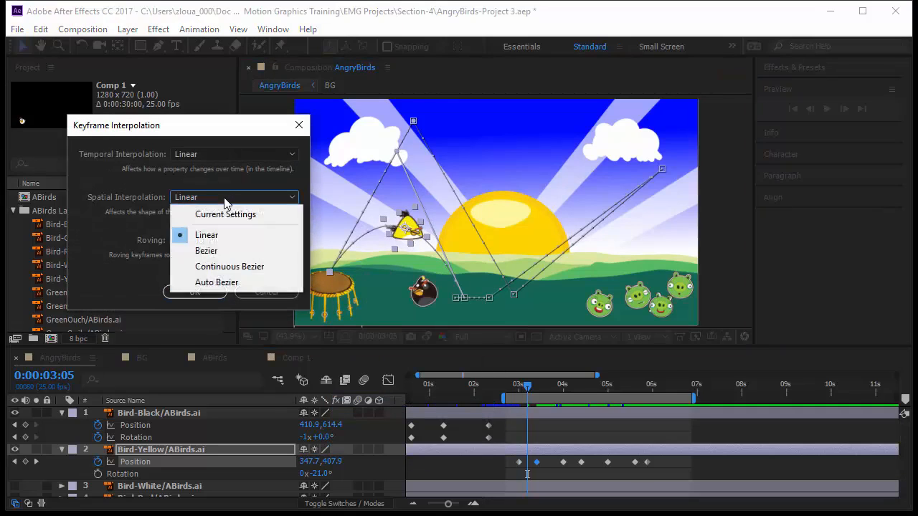
left_click(237, 266)
left_click(197, 291)
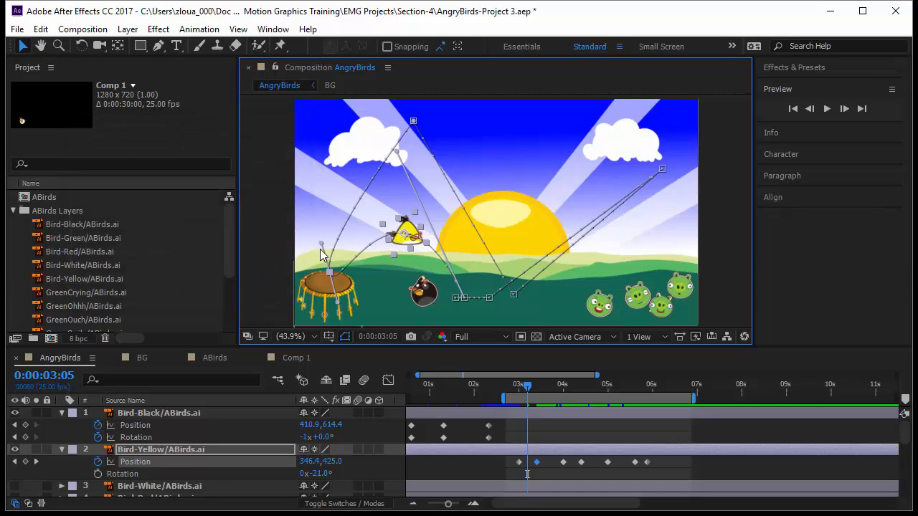
left_click_drag(322, 239, 332, 209)
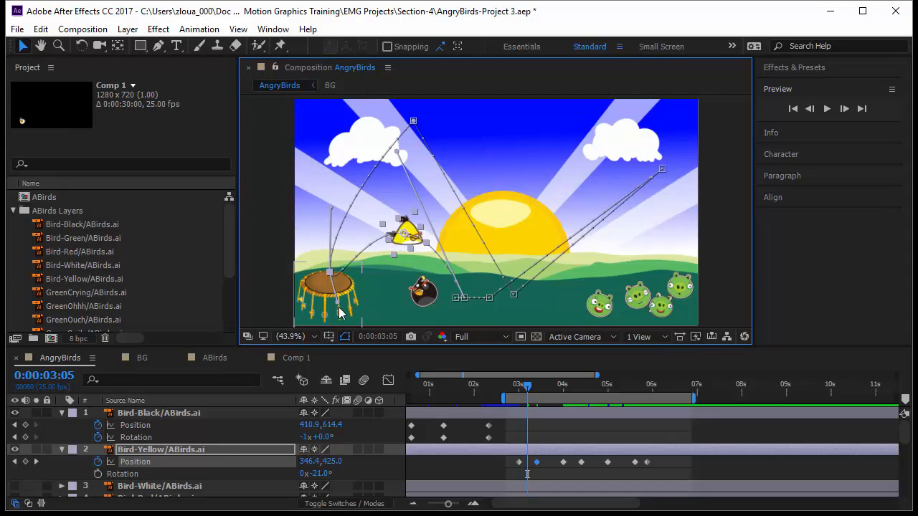
left_click_drag(353, 271, 337, 198)
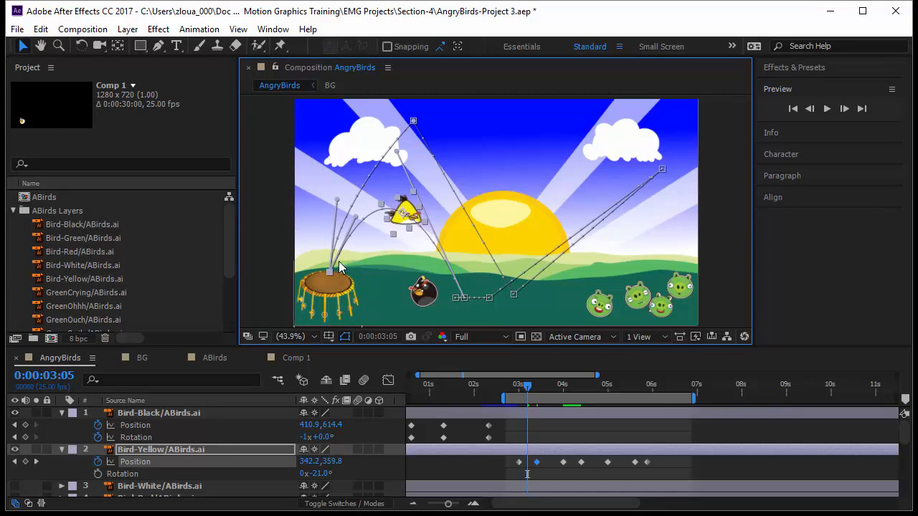
Step: Give the yellow bird's left peak keyframe Bezier spatial interpolation and pull its handles outward to round the rise and steer the descent
right_click(413, 121)
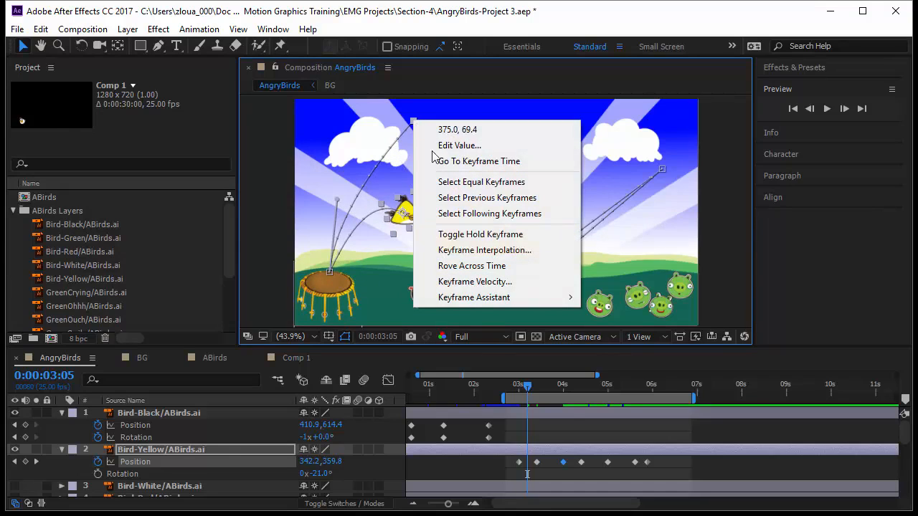
left_click(521, 251)
left_click(227, 192)
left_click(230, 249)
left_click(212, 290)
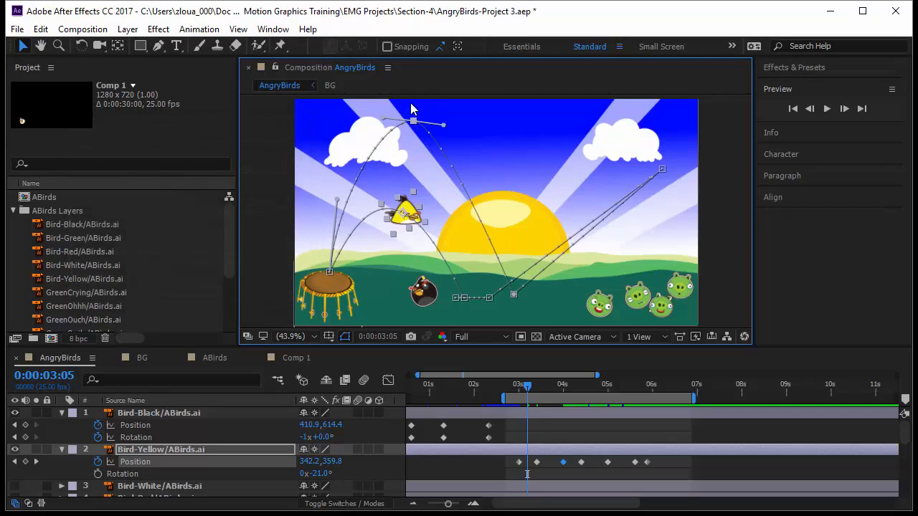
left_click_drag(443, 128, 485, 262)
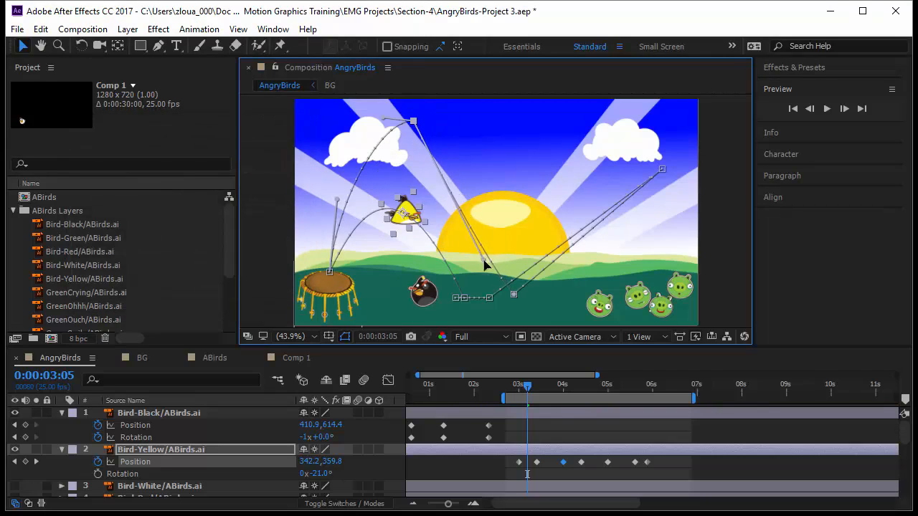
left_click_drag(382, 118, 321, 103)
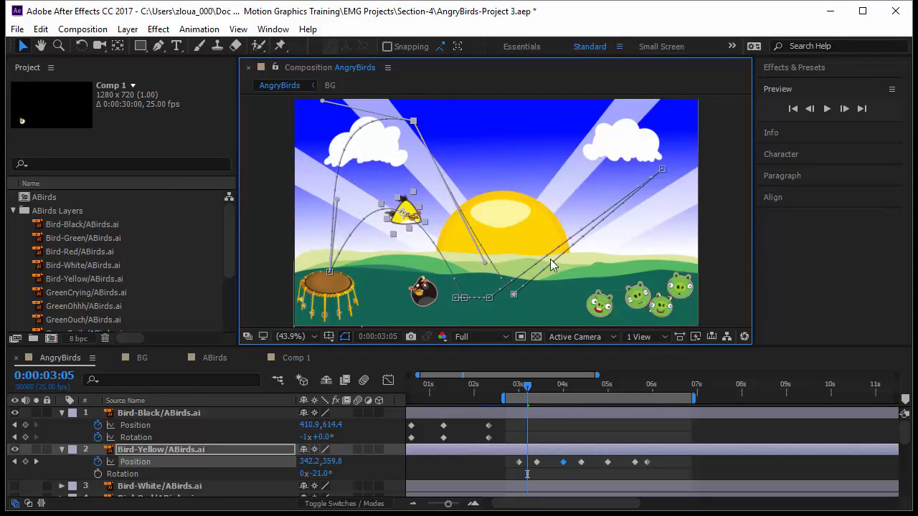
Step: Set the yellow bird's ground keyframe below the sun, at 693.9, 620.8, to Bezier spatial interpolation
left_click(514, 295)
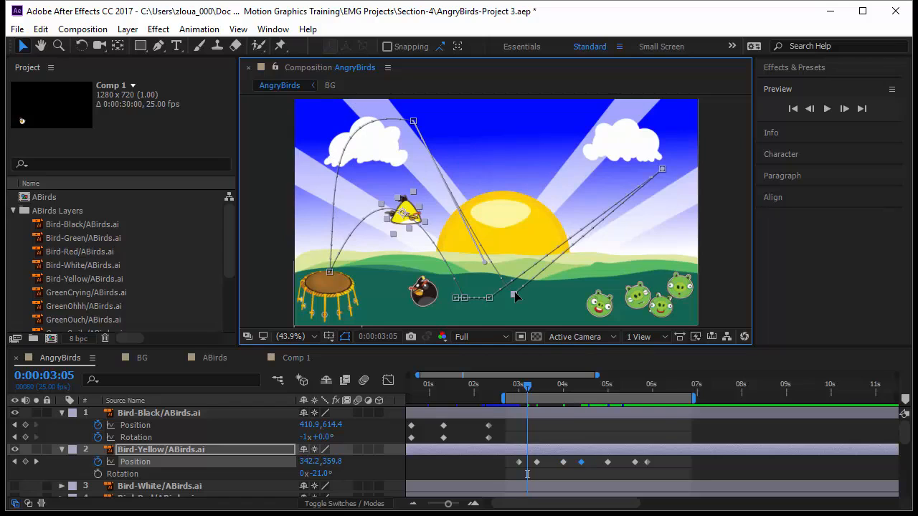
right_click(516, 296)
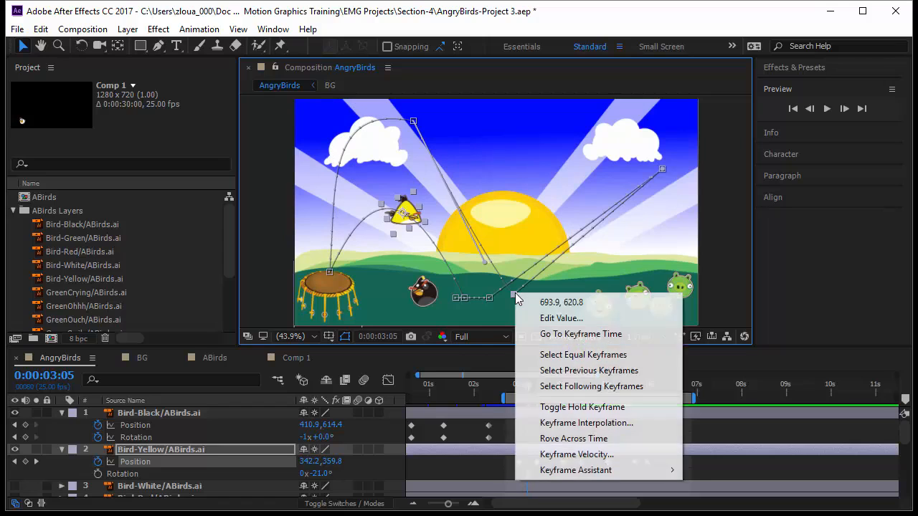
left_click(564, 422)
left_click(236, 197)
left_click(239, 251)
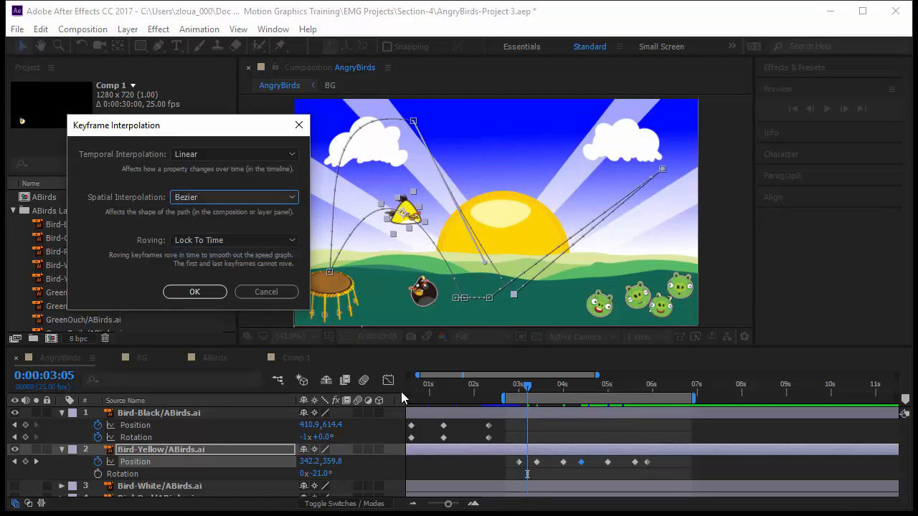
left_click(194, 292)
Step: Apply Bezier spatial interpolation to the yellow bird's last four Position keyframes and reshape both handles of the ground keyframe below the sun
left_click(666, 469)
left_click_drag(666, 469, 580, 460)
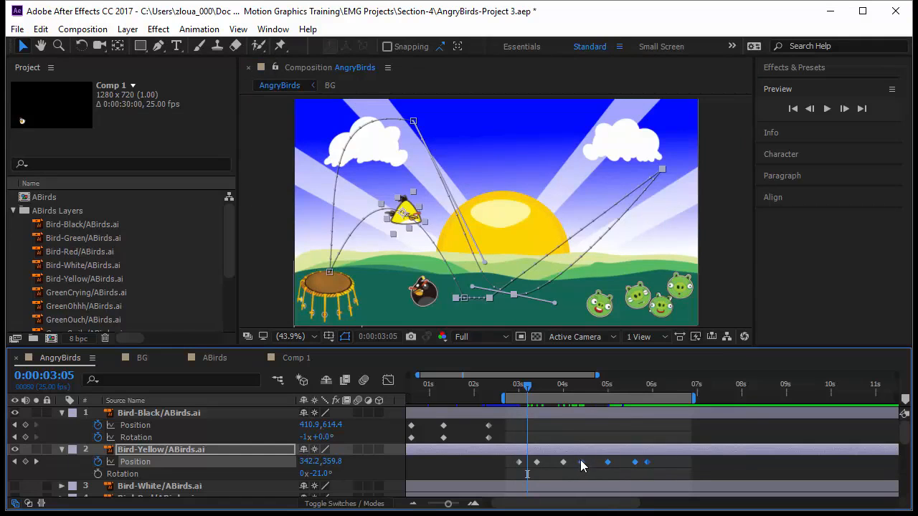
right_click(580, 462)
left_click(669, 403)
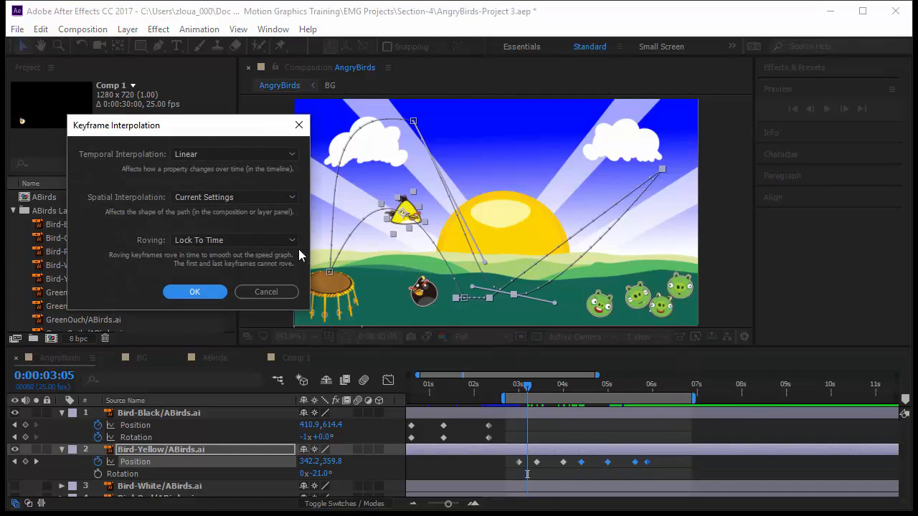
left_click(272, 198)
left_click(257, 250)
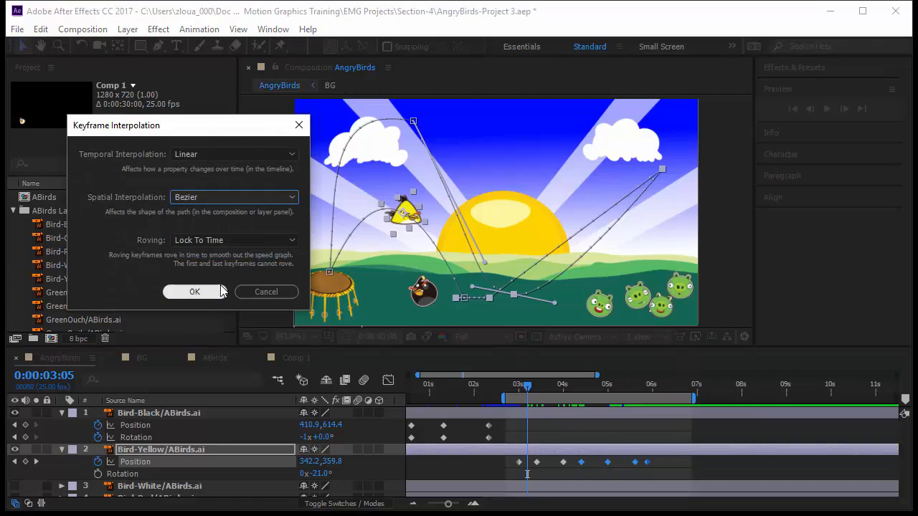
left_click(194, 291)
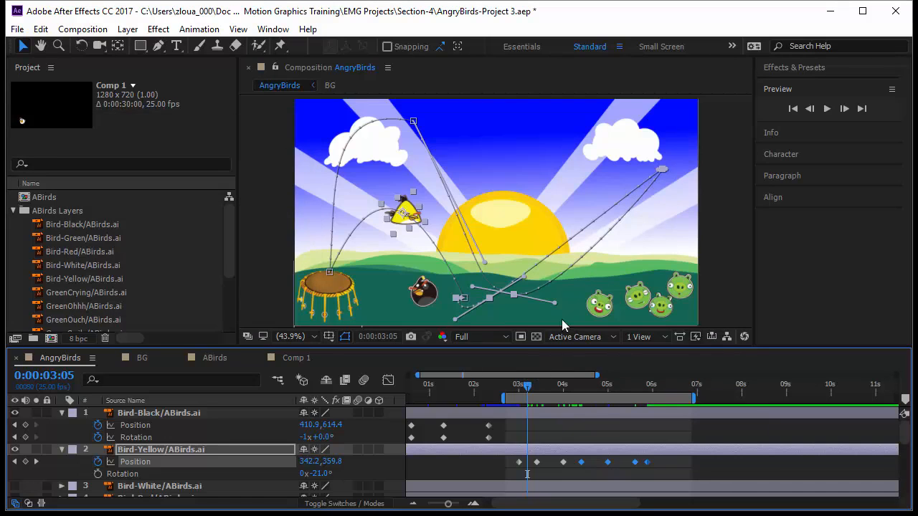
left_click_drag(553, 304, 550, 317)
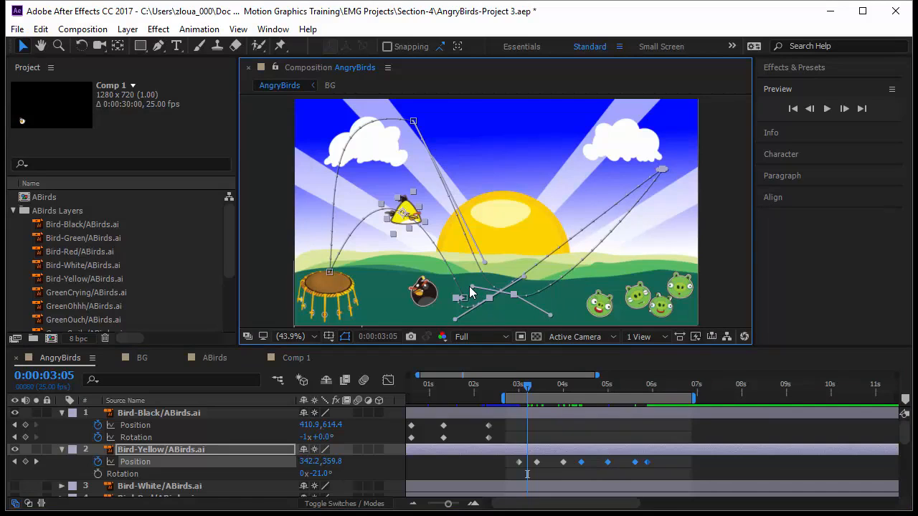
left_click_drag(471, 286, 457, 272)
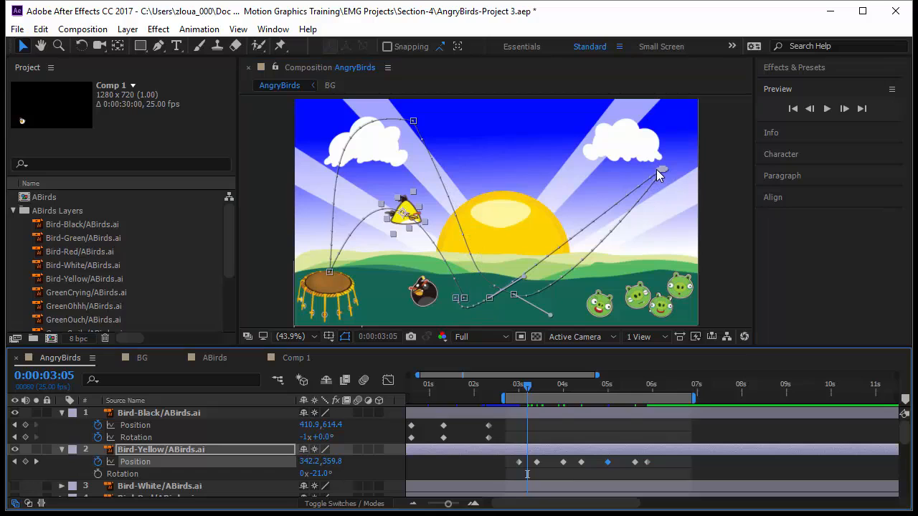
Step: Nudge the yellow bird's keyframe below the right cloud downward and extend both its handles into a wide arc over the green pigs
left_click_drag(660, 175, 656, 182)
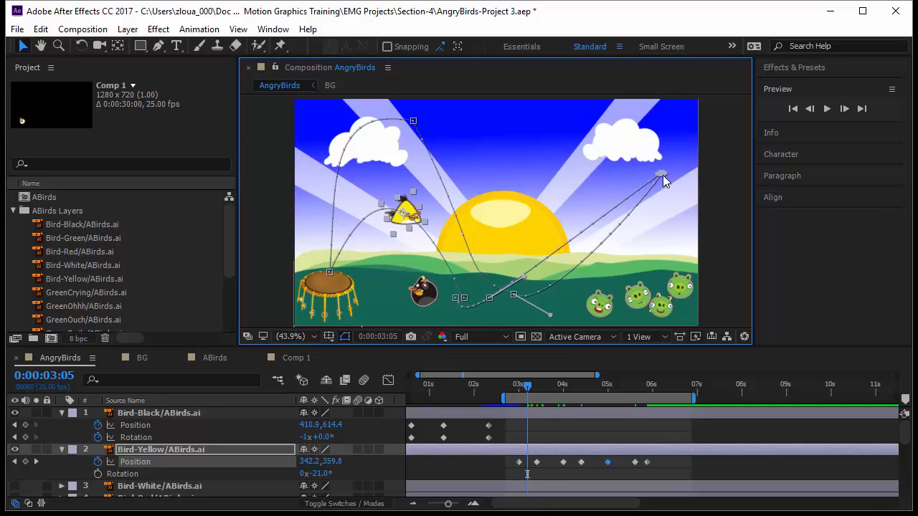
scroll(663, 180, "up", 4)
left_click_drag(637, 169, 382, 109)
left_click_drag(674, 164, 745, 192)
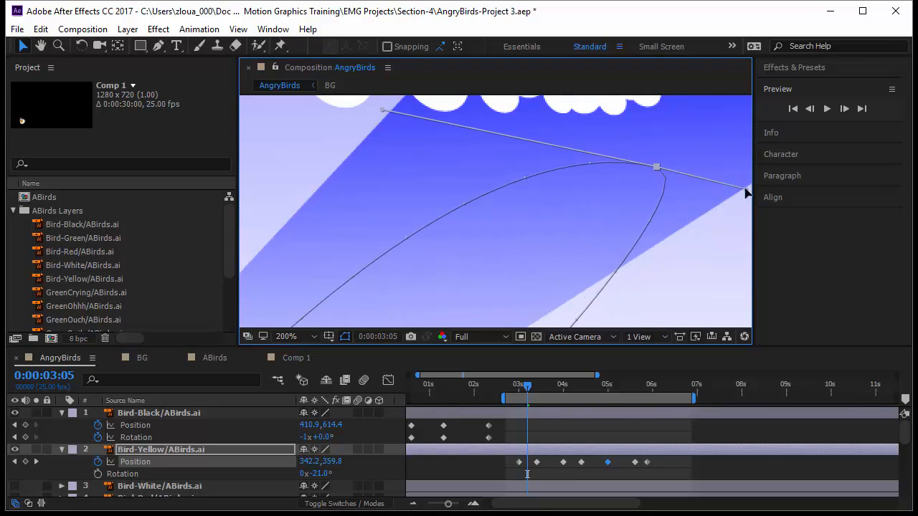
left_click(310, 335)
left_click(357, 89)
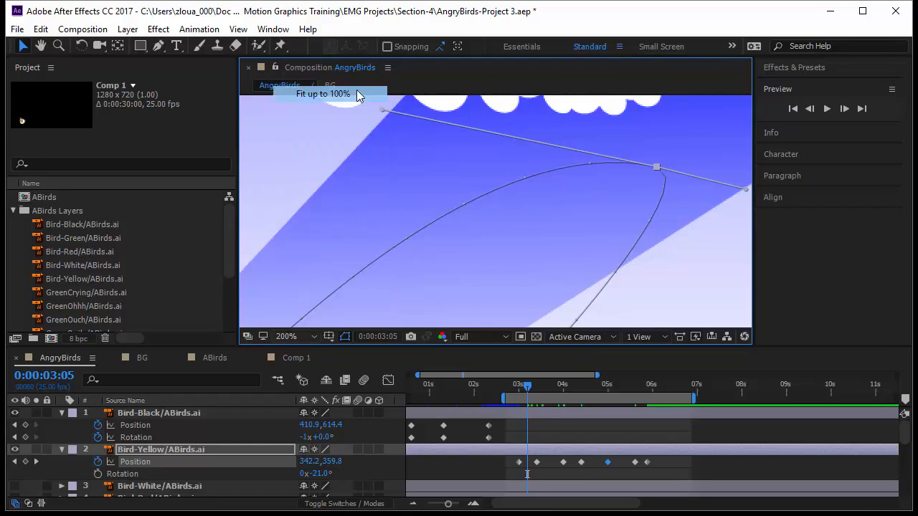
left_click_drag(602, 160, 545, 120)
left_click_drag(685, 180, 743, 349)
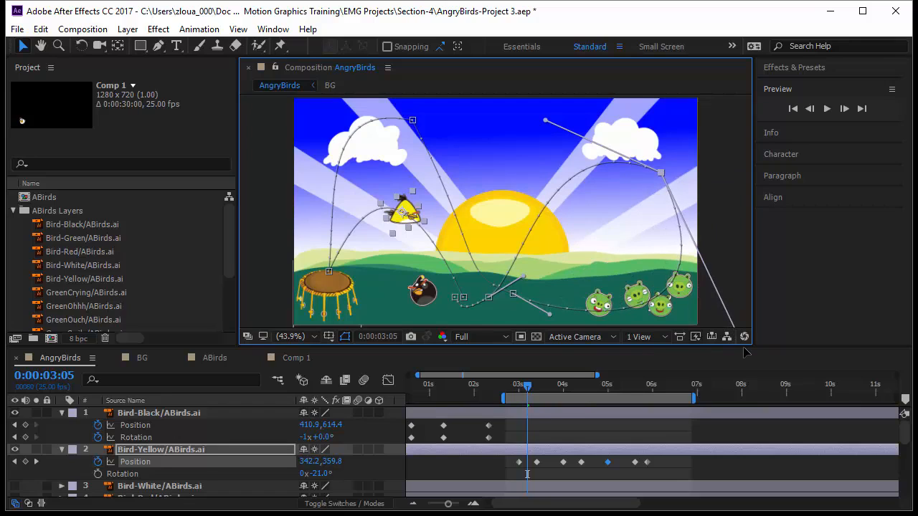
Step: Shift the yellow bird's final keyframe toward the black bird with a shorter curve, and lower and narrow the left peak of the path
left_click(454, 299)
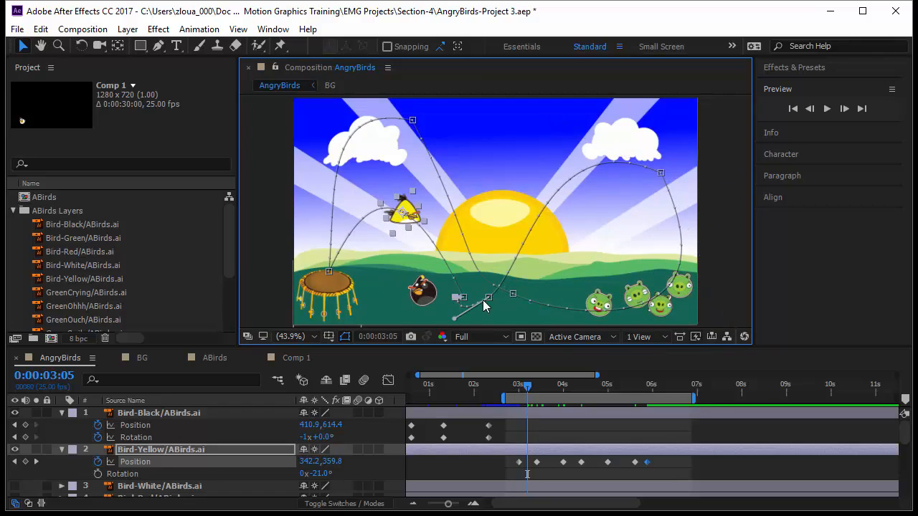
left_click_drag(455, 302, 470, 315)
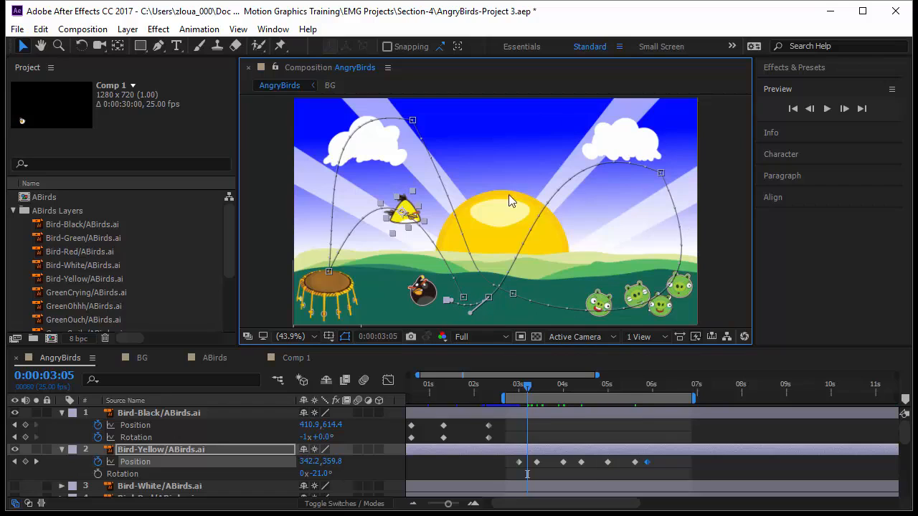
left_click(413, 121)
left_click_drag(413, 121, 405, 132)
left_click_drag(315, 114, 350, 98)
Step: Preview from 0:00:02:19 and compress all the yellow bird's Position keyframes proportionally so the last one falls at 0:00:04:11
left_click(507, 389)
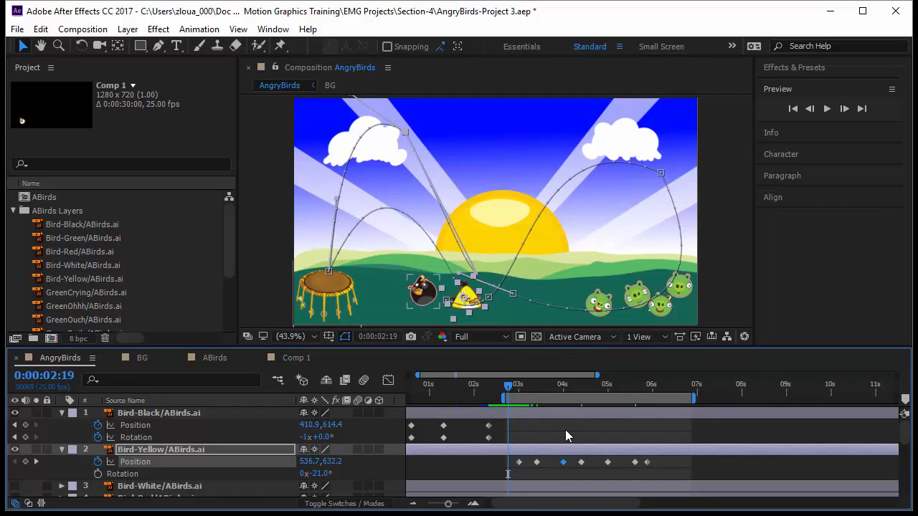
key("space")
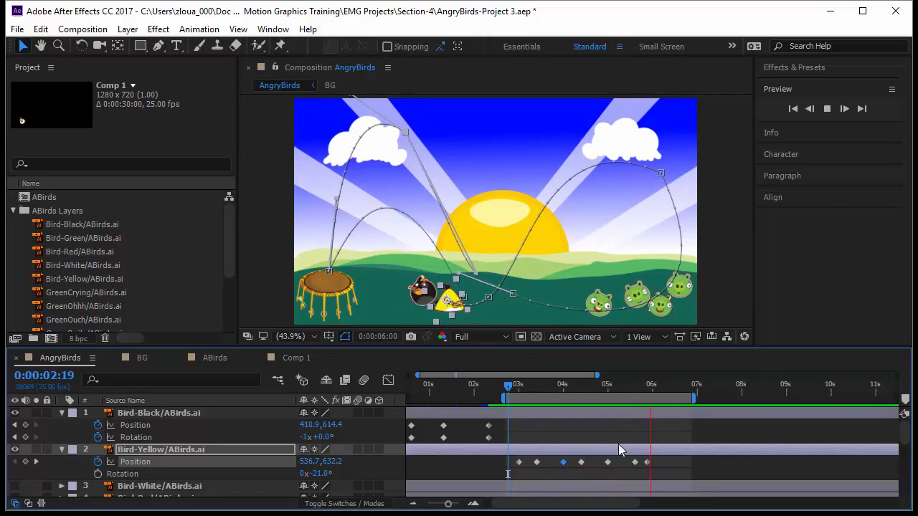
left_click_drag(669, 457, 516, 471)
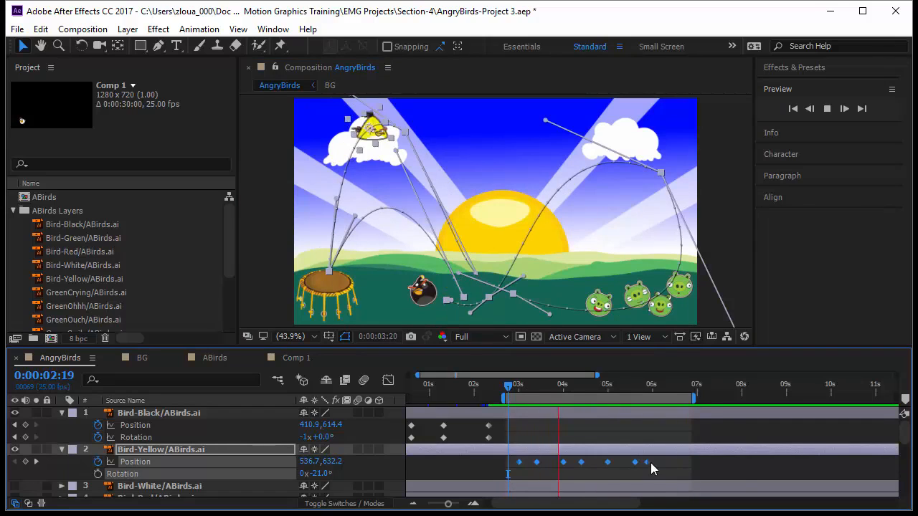
mouse_move(647, 466)
left_click_drag(647, 466, 610, 467)
left_click_drag(601, 462, 582, 462)
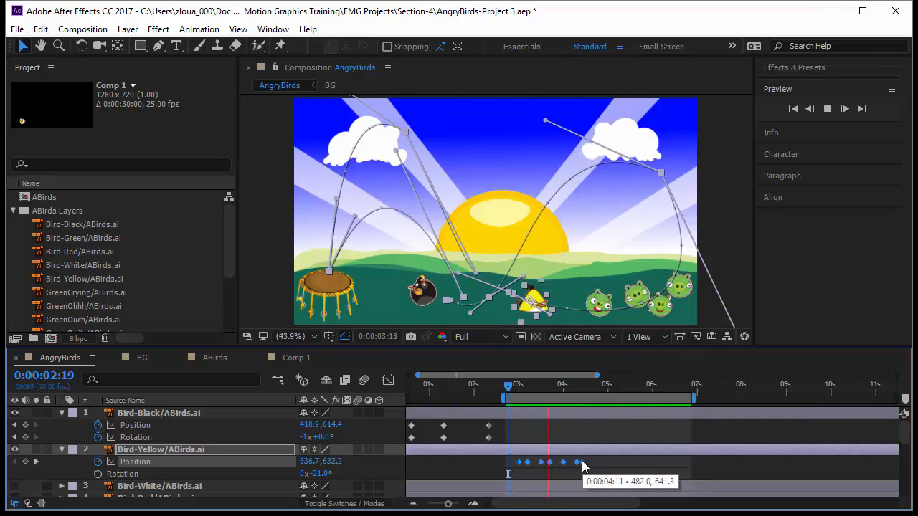
left_click(625, 474)
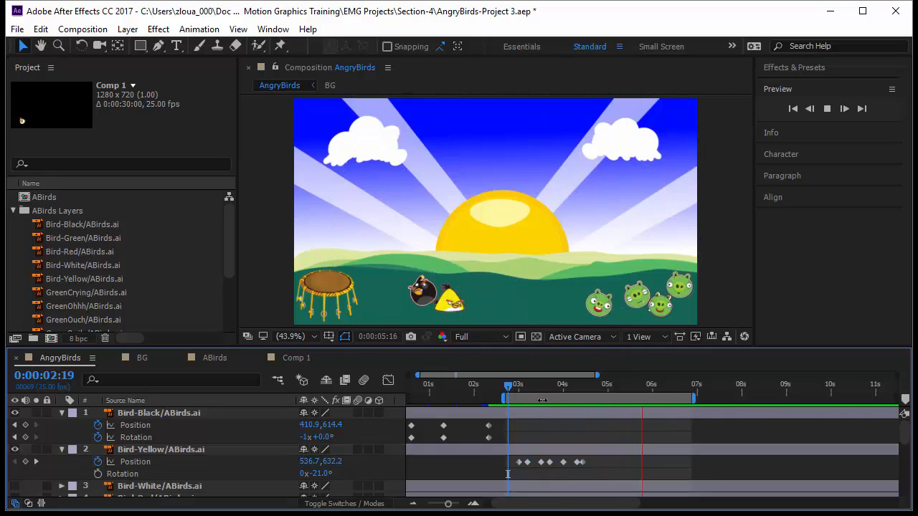
Step: Preview the yellow bird's faster animation from 0:00:02:20, and stop playback
left_click_drag(651, 390, 509, 419)
left_click(825, 109)
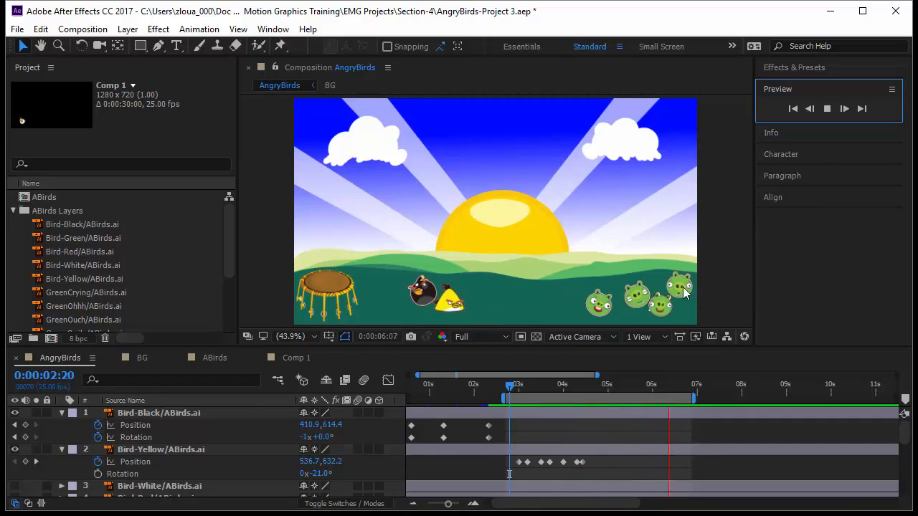
left_click(510, 384)
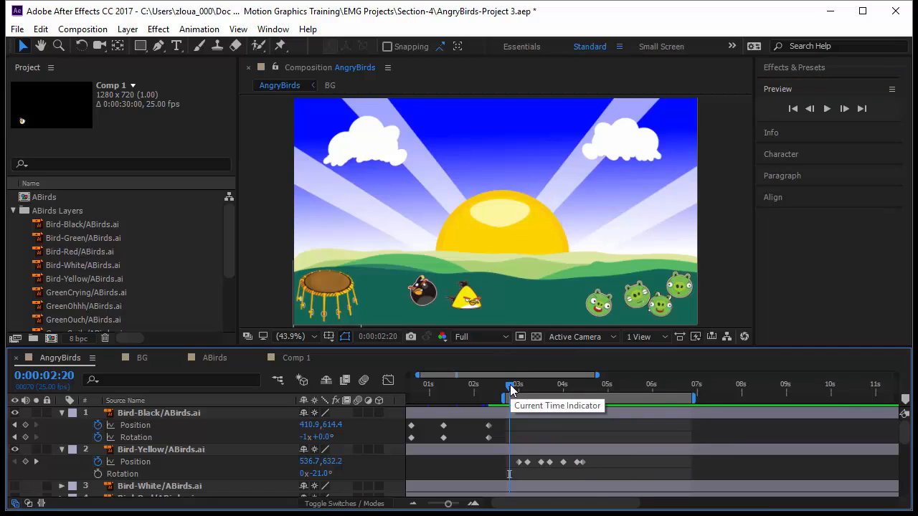
Step: Enlarge the timeline to reach the green pig layers and move the current time to 0:00:03:20, where the yellow bird reaches the pigs
left_click(596, 307)
left_click(659, 304)
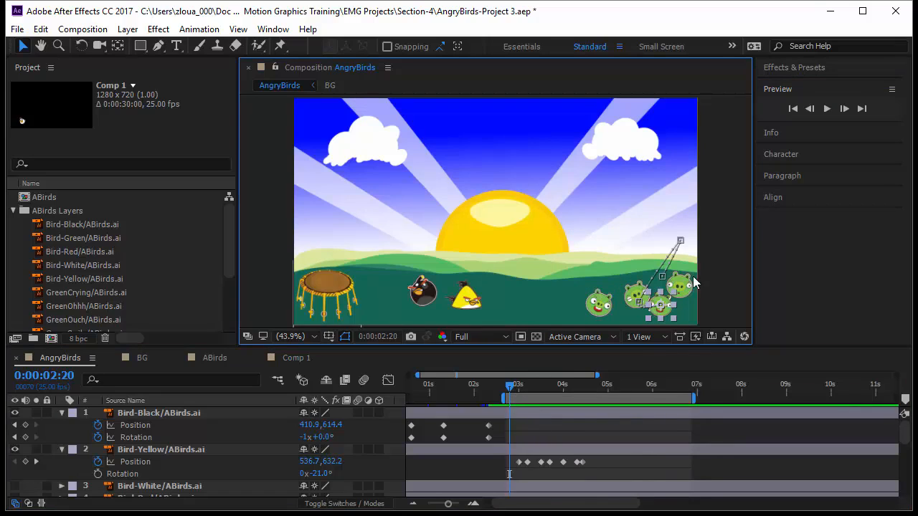
left_click_drag(234, 346, 224, 277)
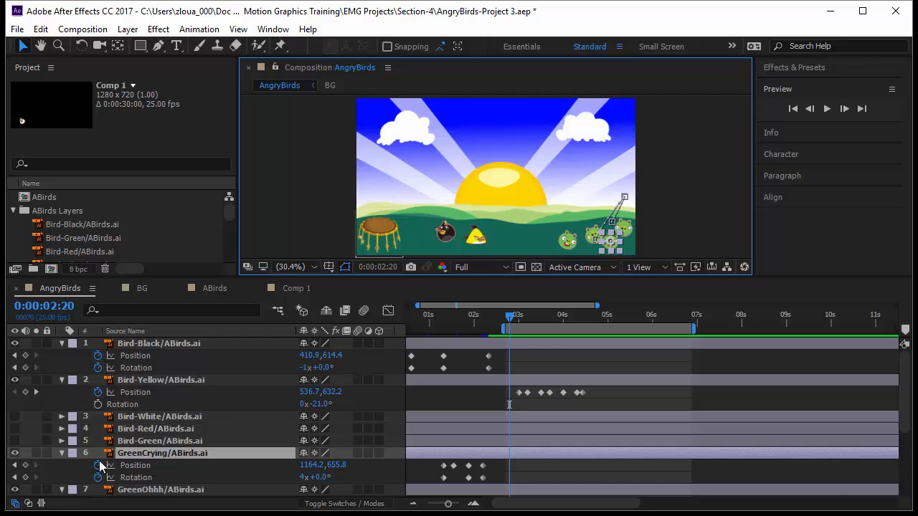
scroll(158, 466, "down", 5)
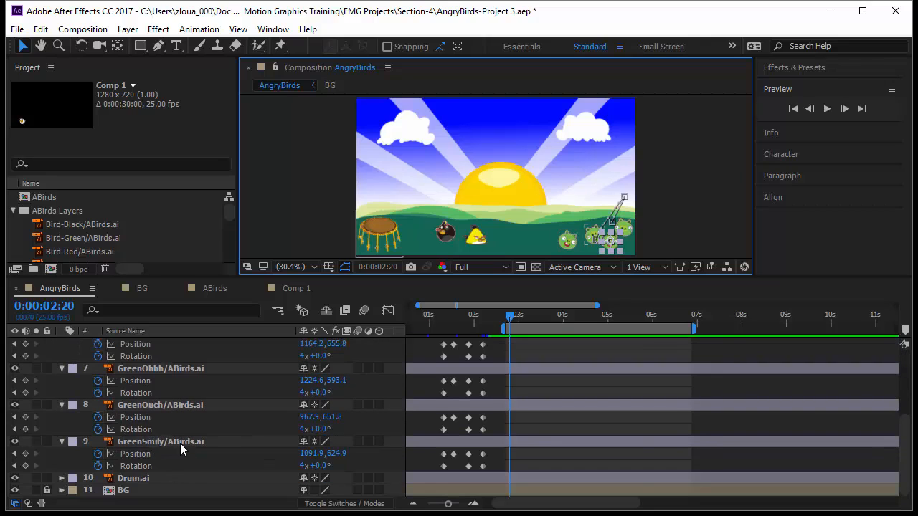
left_click(180, 443)
left_click_drag(523, 317, 557, 336)
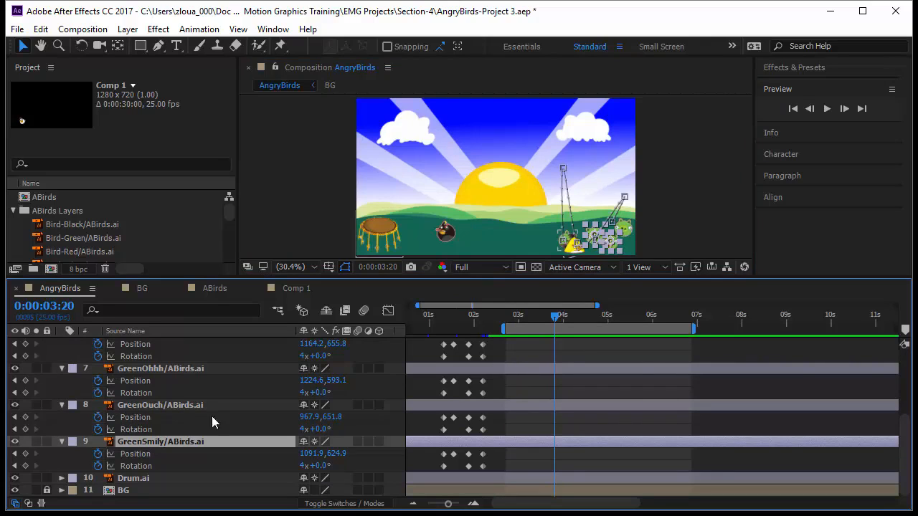
Step: Select the GreenCrying, GreenOhhh, GreenOuch and GreenSmily layers, collapse their properties and duplicate them
scroll(327, 440, "up", 3)
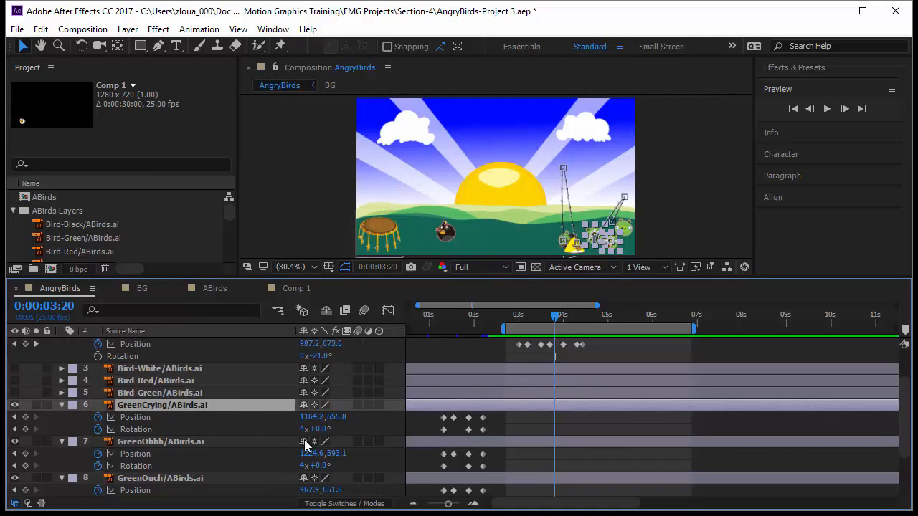
left_click(166, 442)
left_click(174, 407)
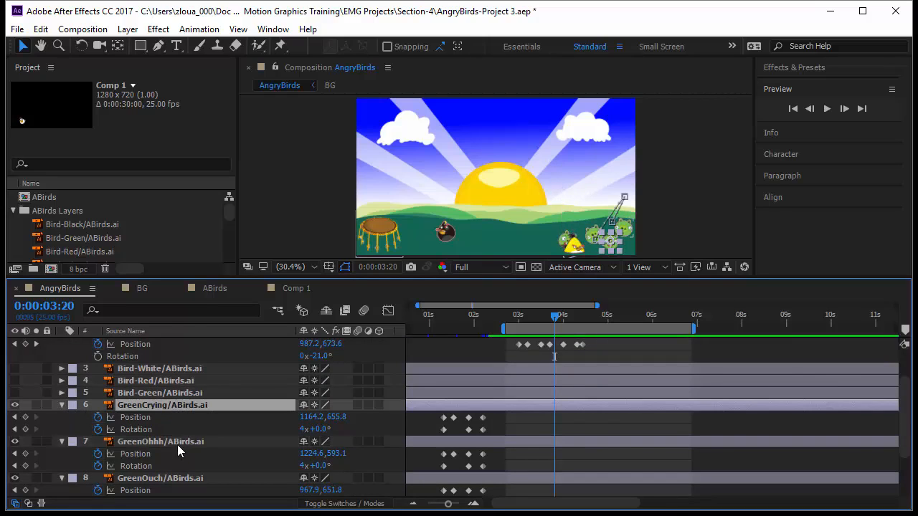
left_click(177, 443)
left_click(180, 478, "shift")
scroll(185, 471, "down", 3)
left_click(180, 445, "shift")
scroll(201, 461, "up", 2)
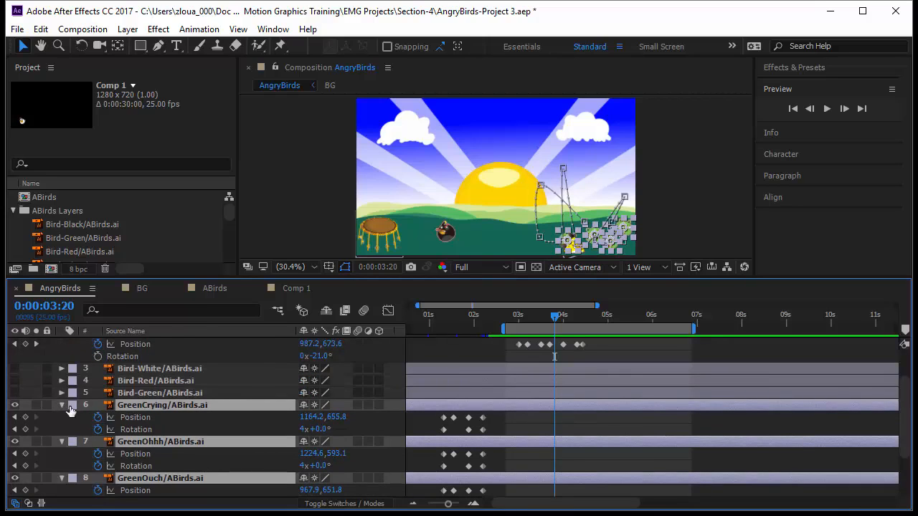
left_click(61, 405)
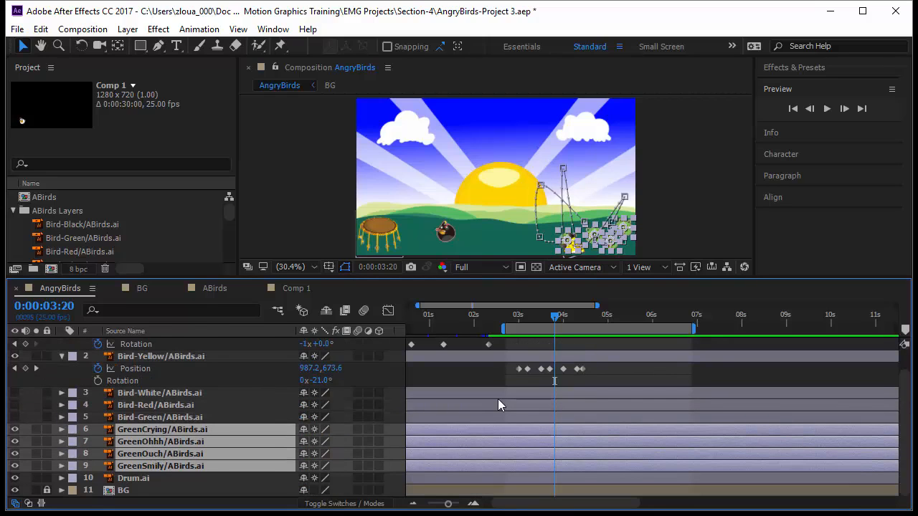
key("ctrl+d")
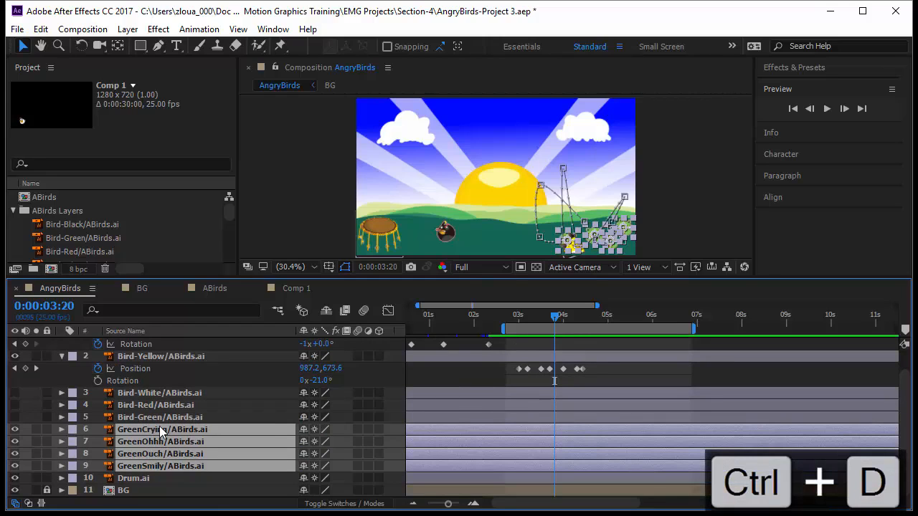
Step: Duplicate the four green pig layers, stack the copies together above the originals and set their label colour to Blue
key("ctrl+d")
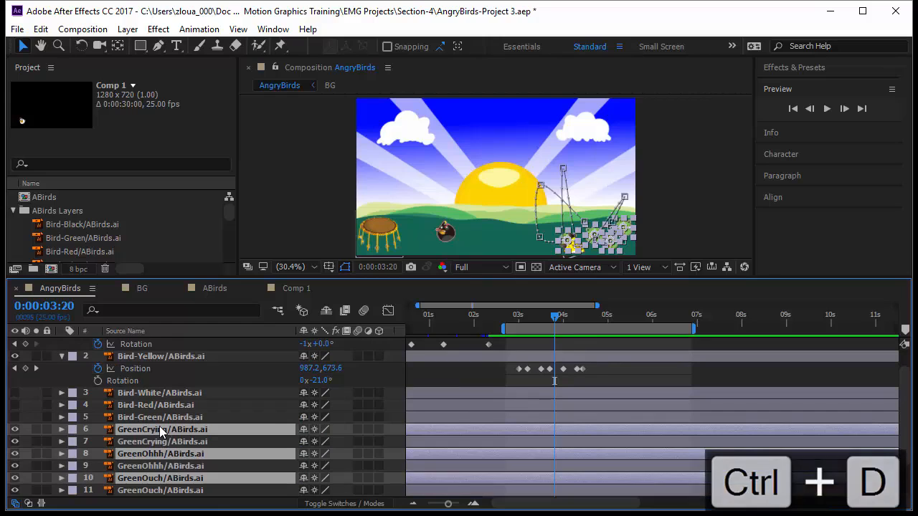
left_click_drag(171, 430, 163, 419)
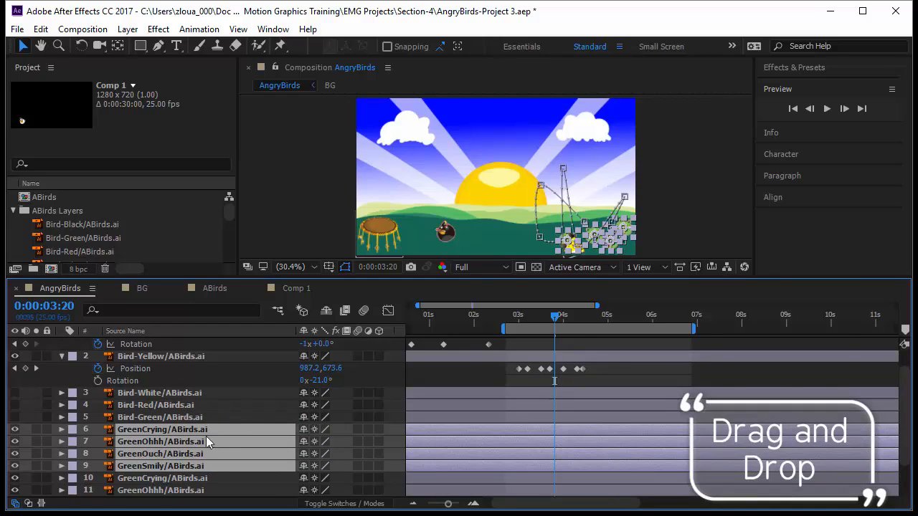
left_click(72, 435)
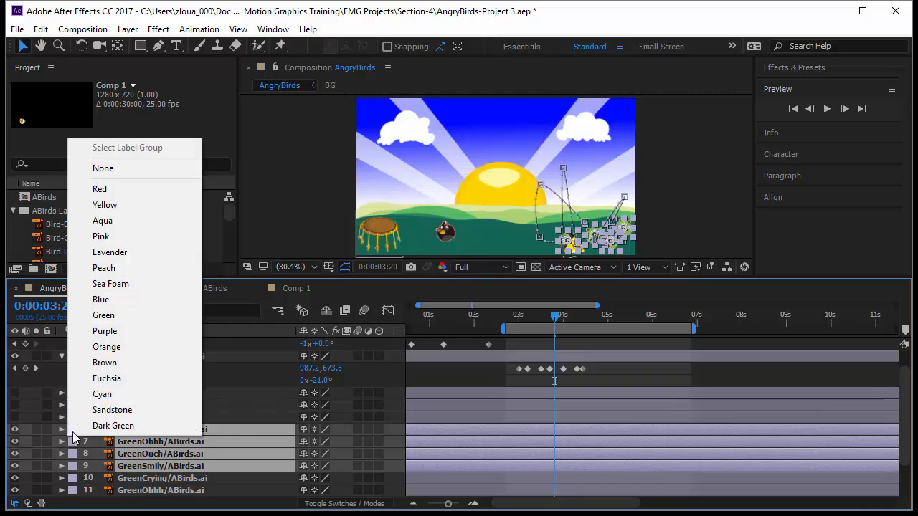
left_click(117, 300)
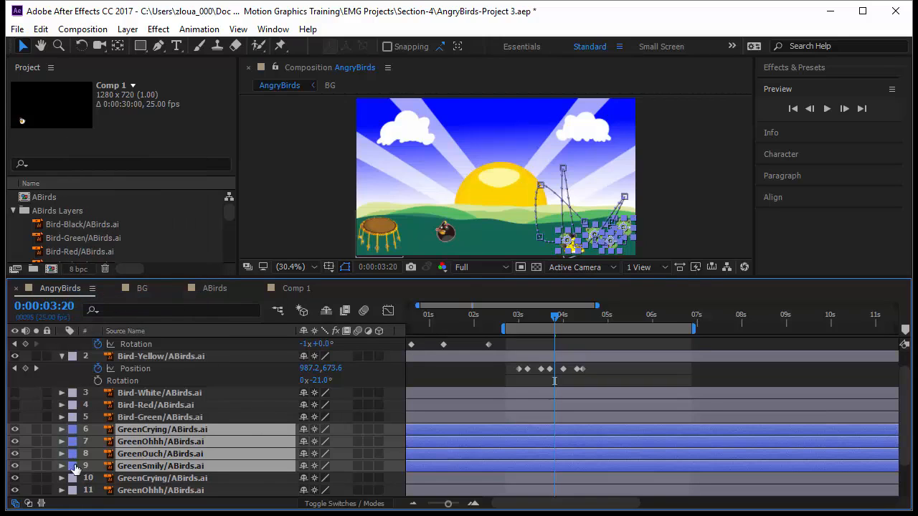
Step: Shift the four blue pig layers later so they start at about 0:00:02:17, and reveal their Position and Rotation keyframes
left_click_drag(448, 505, 442, 506)
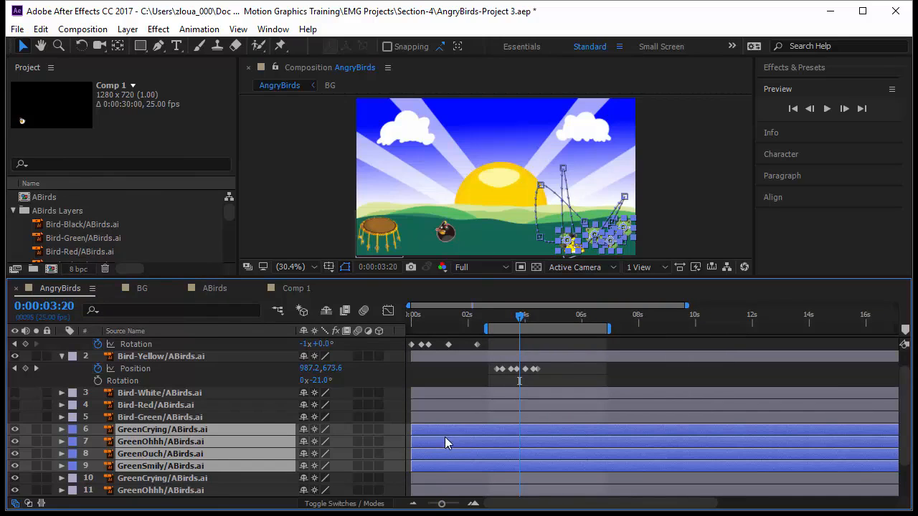
left_click_drag(442, 434, 517, 438)
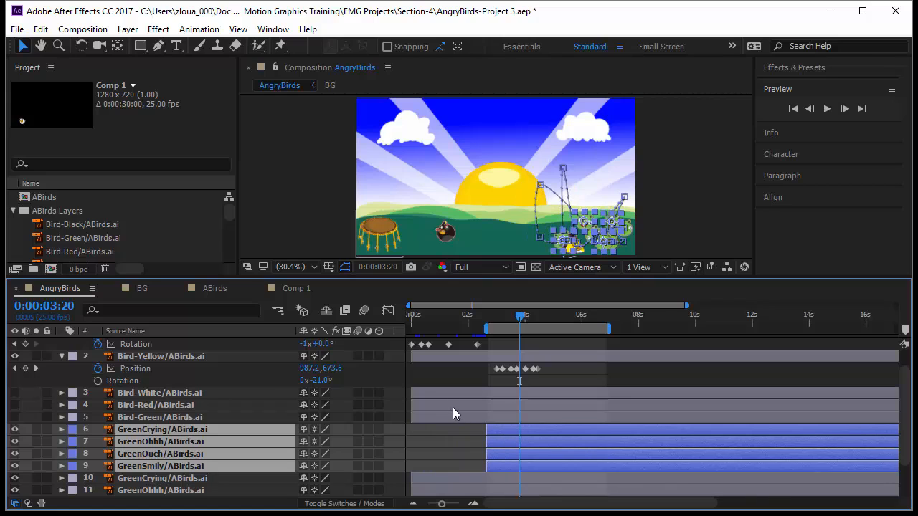
key("p")
key("shift+r")
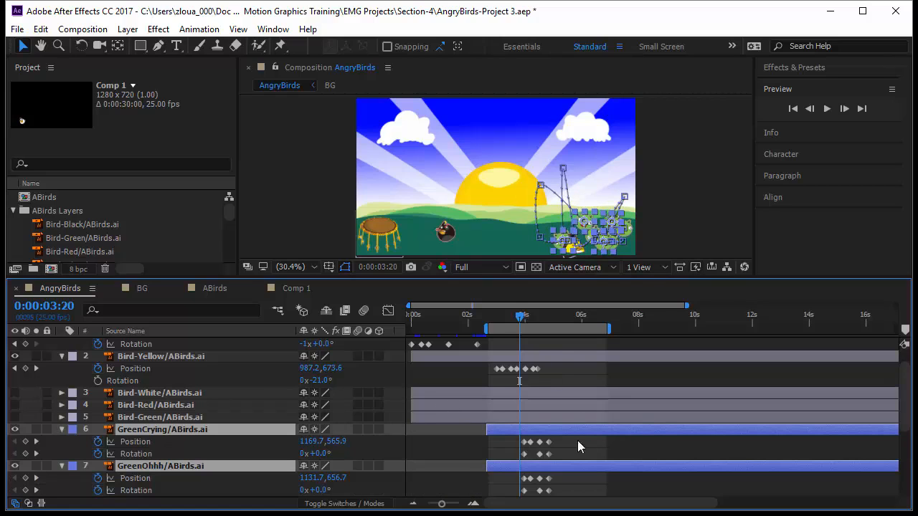
Step: Shift all the yellow bird's Position keyframes slightly later and preview its impact against the pigs
left_click_drag(521, 316, 520, 338)
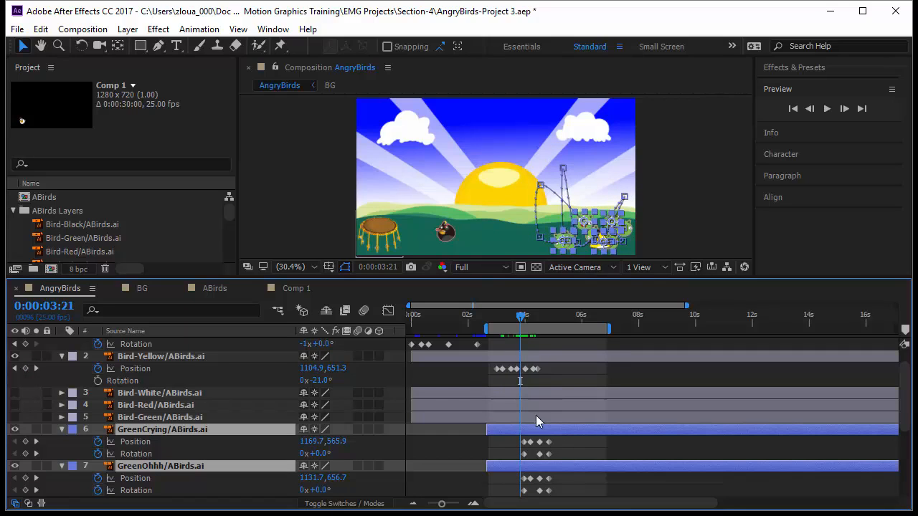
left_click_drag(488, 366, 552, 372)
key("space")
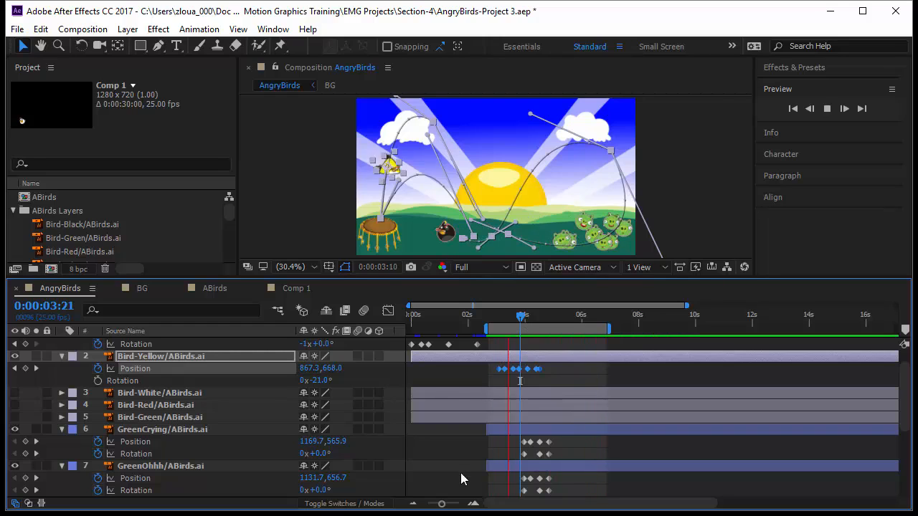
Step: Trim the ends of the original GreenCrying, GreenOhhh, GreenOuch and GreenSmily layers and the Drum layer at 0:00:02:17
scroll(460, 473, "down", 3)
left_click_drag(519, 322, 484, 323)
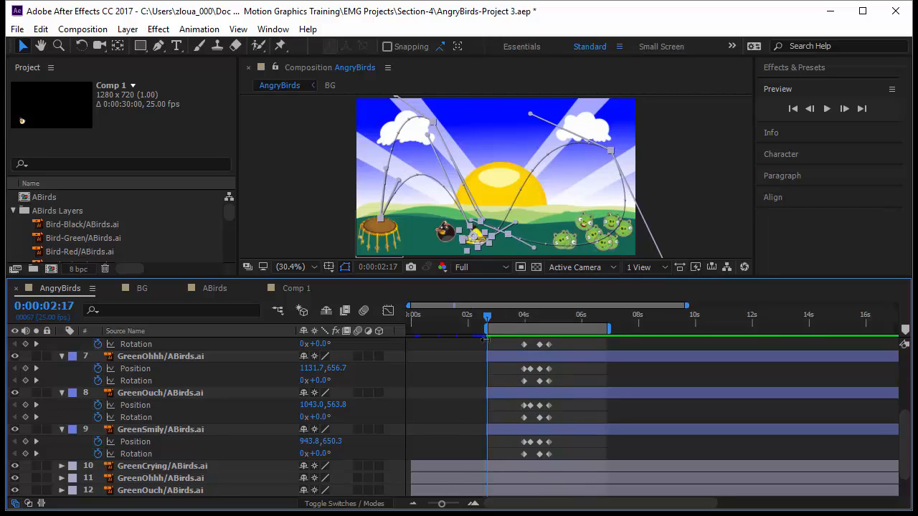
scroll(498, 398, "down", 2)
left_click(482, 430)
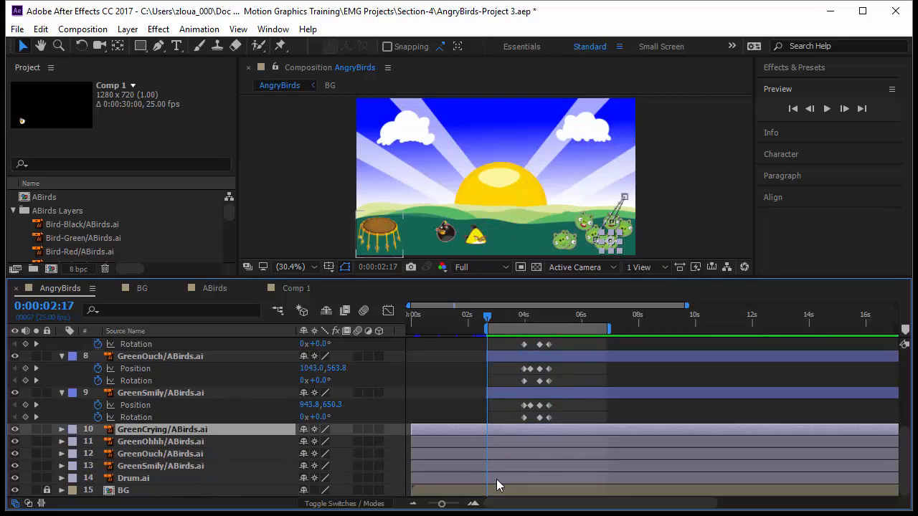
left_click(497, 479, "shift")
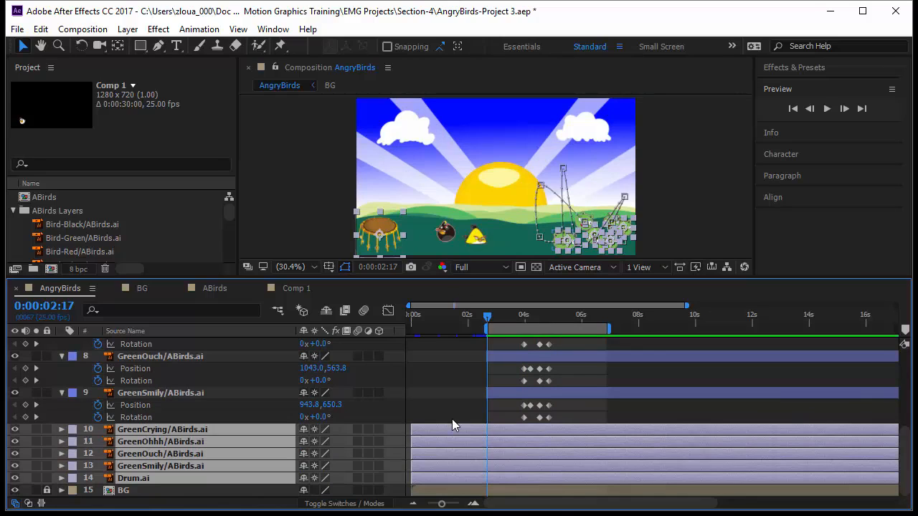
key("alt+bracketright")
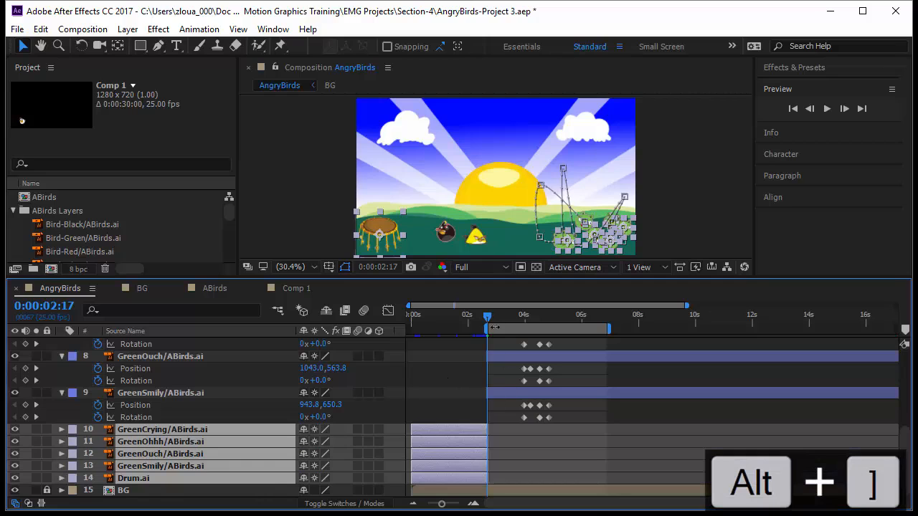
Step: Scrub across the switch from the original pigs to the blue-labelled copies and preview the animation
left_click_drag(488, 320, 467, 331)
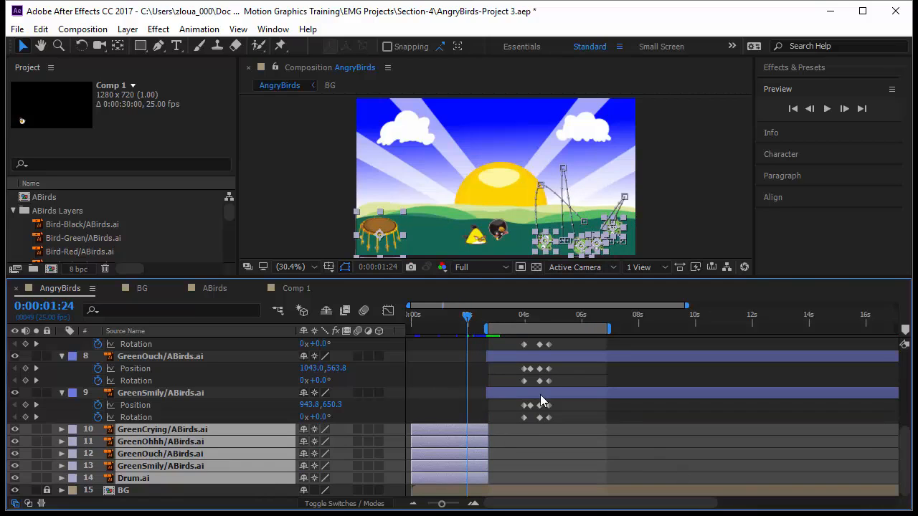
scroll(553, 452, "up", 3)
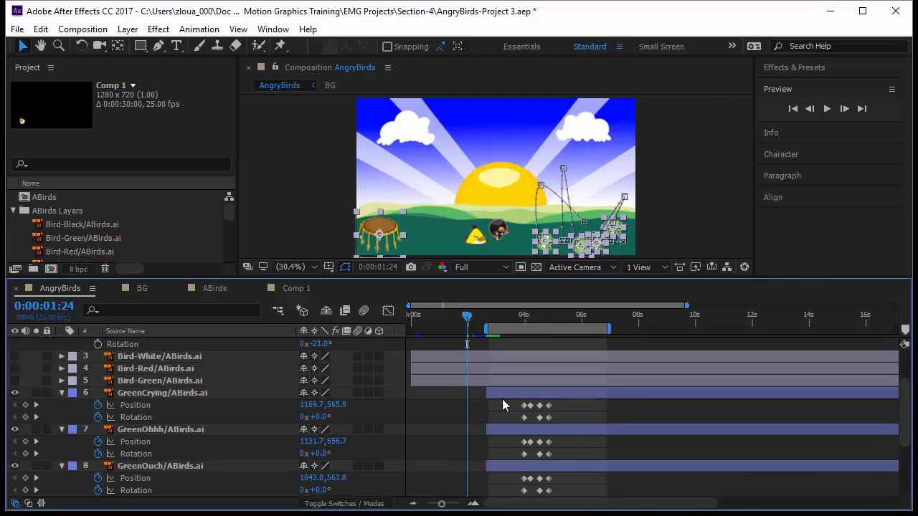
left_click_drag(467, 320, 492, 332)
left_click(467, 323)
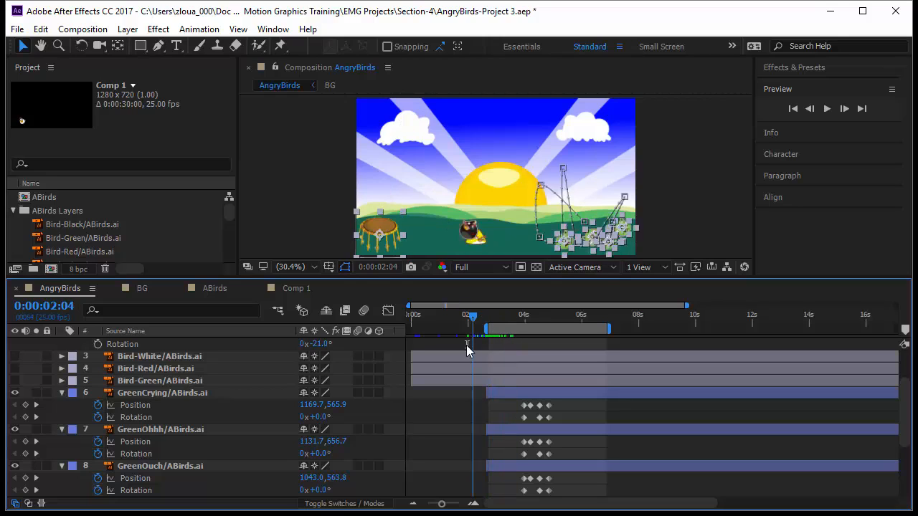
key("space")
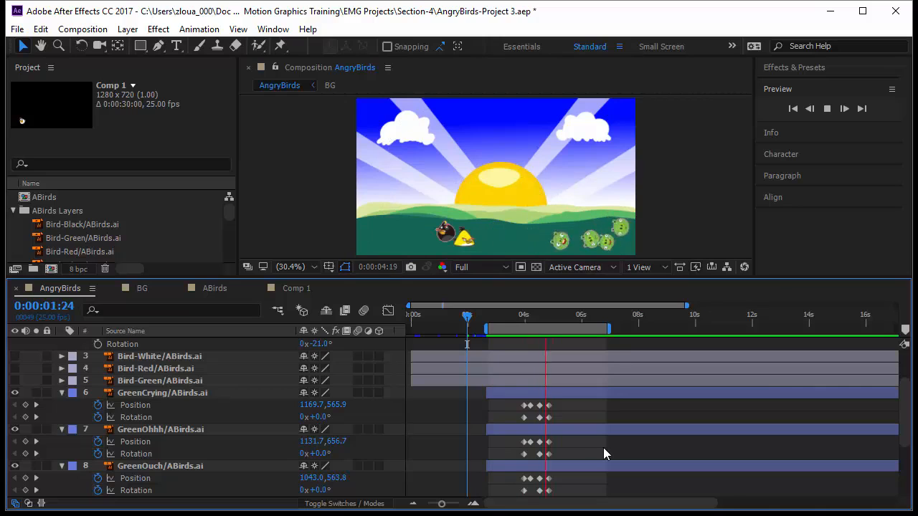
scroll(607, 448, "down", 2)
scroll(608, 455, "down", 1)
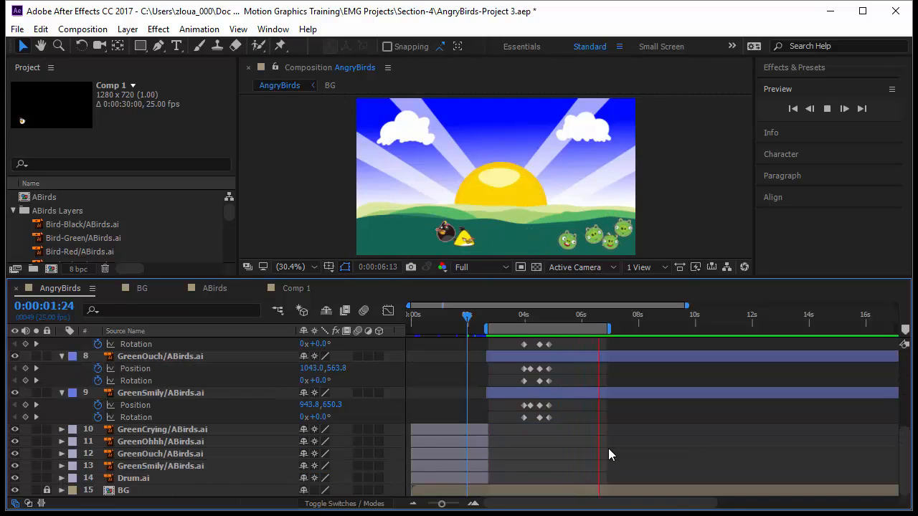
Step: Stop playback and extend the Drum layer's end to the end of the composition at 0:00:29:24
left_click(487, 478)
key("space")
left_click_drag(803, 357, 819, 356)
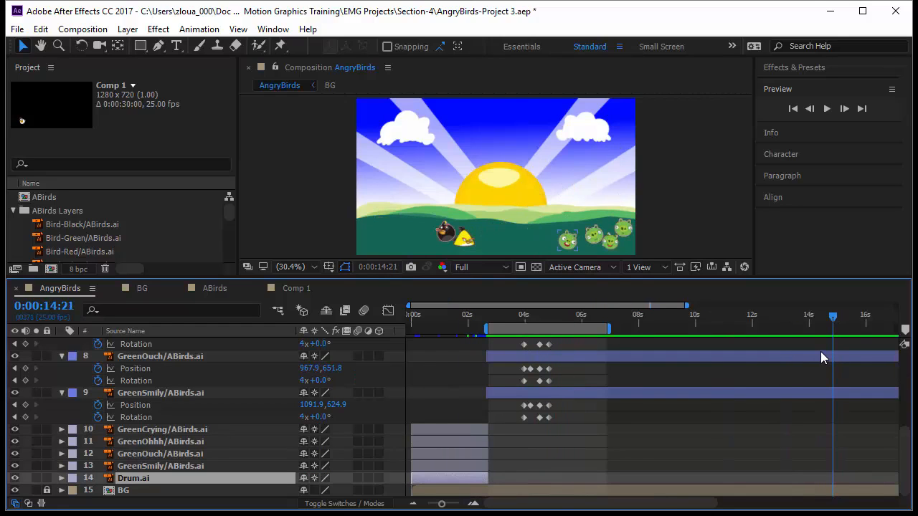
key("End")
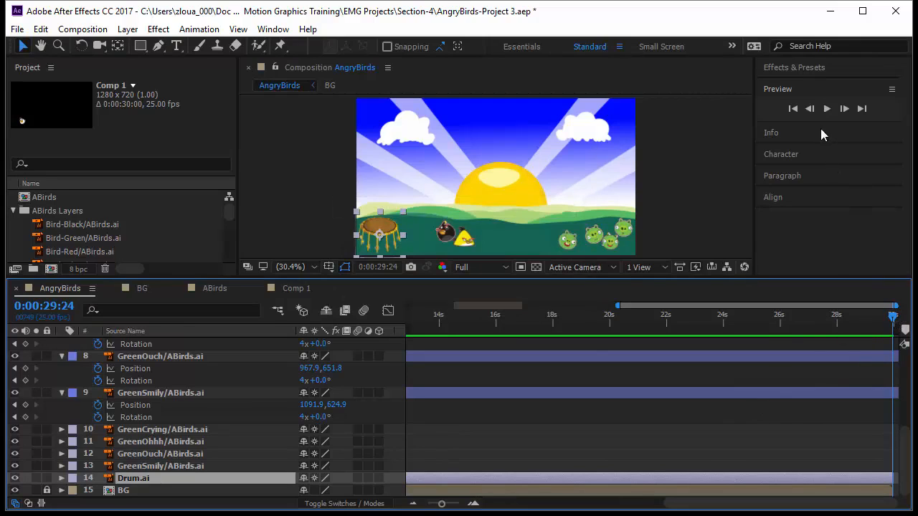
Step: Fit the whole composition's duration in the timeline and preview the animation from 0:00:02:21 with the drum restored
left_click_drag(441, 505, 422, 508)
left_click_drag(894, 316, 456, 414)
key("space")
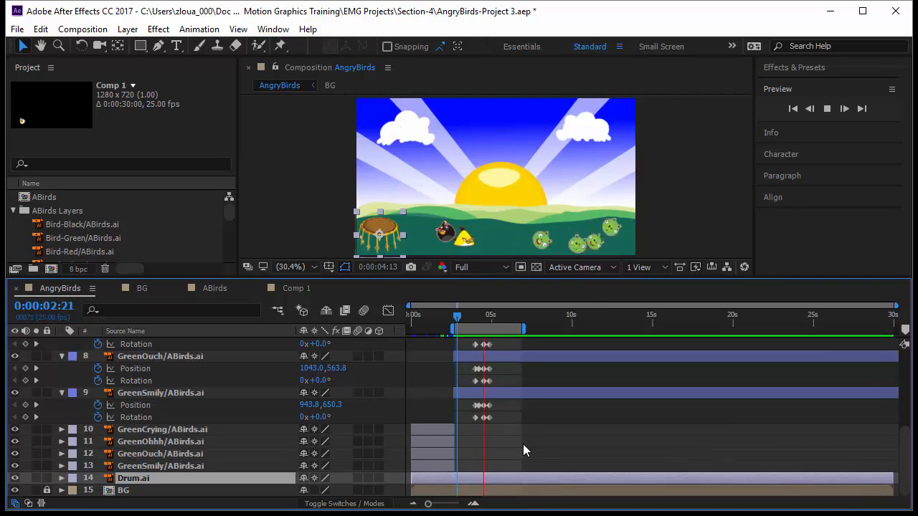
left_click(459, 321)
Step: Spread the blue pig layers' Position and Rotation keyframes with varied spacing so each pig's motion ends between about 5 and 5.5 seconds
left_click_drag(431, 506, 443, 505)
scroll(598, 422, "up", 3)
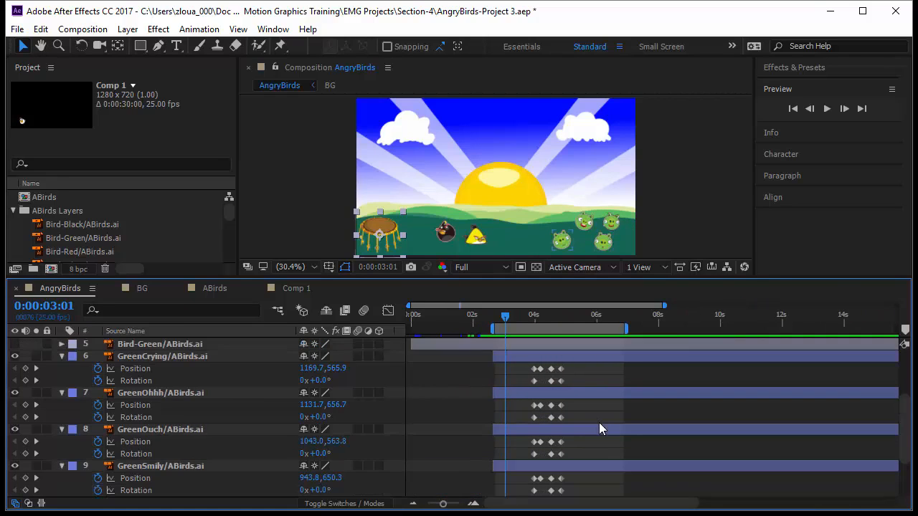
scroll(598, 402, "down", 1)
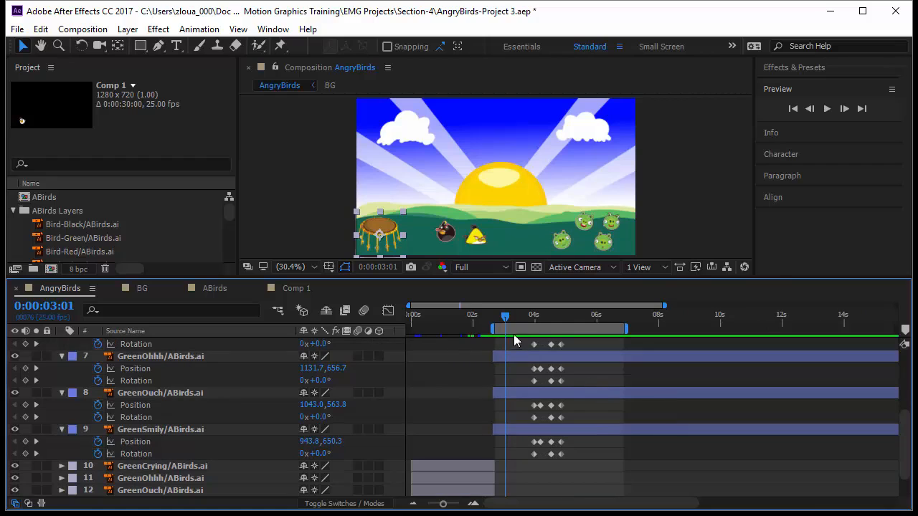
left_click_drag(506, 320, 526, 331)
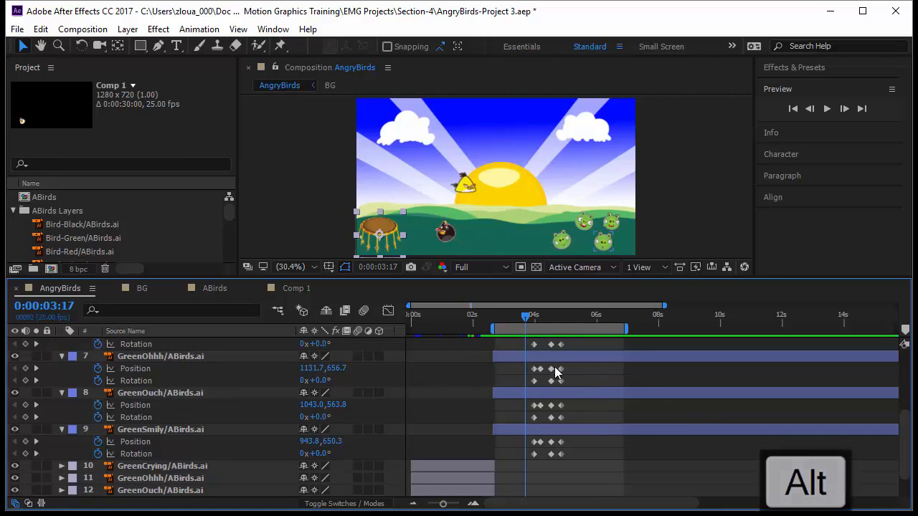
left_click(552, 369, "alt")
mouse_move(561, 369)
left_mouse_down()
mouse_move(579, 369)
mouse_move(569, 352)
mouse_move(579, 382)
mouse_move(509, 373)
mouse_move(574, 370)
left_mouse_up()
scroll(566, 396, "up", 1)
left_click_drag(528, 436, 576, 421)
scroll(582, 451, "down", 2)
left_click(553, 450)
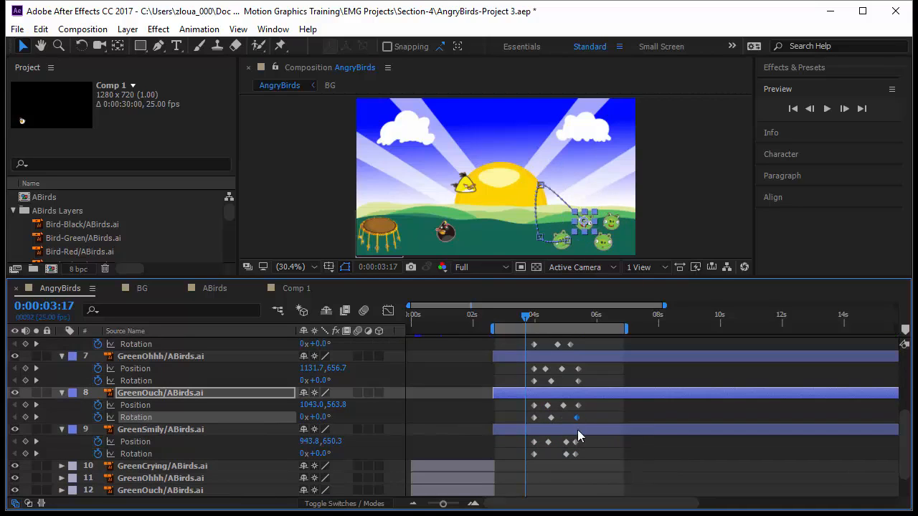
left_click_drag(567, 455, 558, 458)
left_click(606, 461)
Step: Preview the pigs' retimed motion in an enlarged composition view
left_click_drag(493, 278, 493, 403)
key("space")
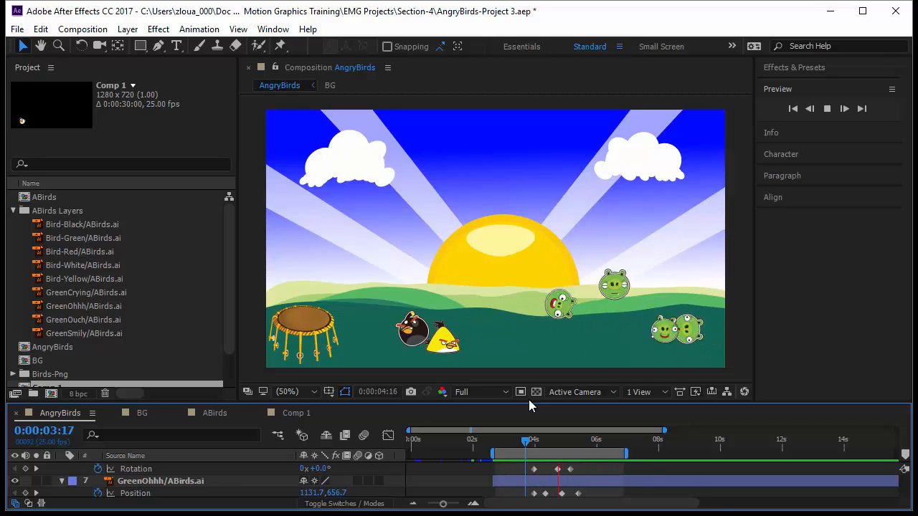
left_click_drag(404, 405, 402, 324)
Step: Make the Bird-White, Bird-Red and Bird-Green layers visible, and move the green bird to just above the white bird
scroll(131, 426, "up", 5)
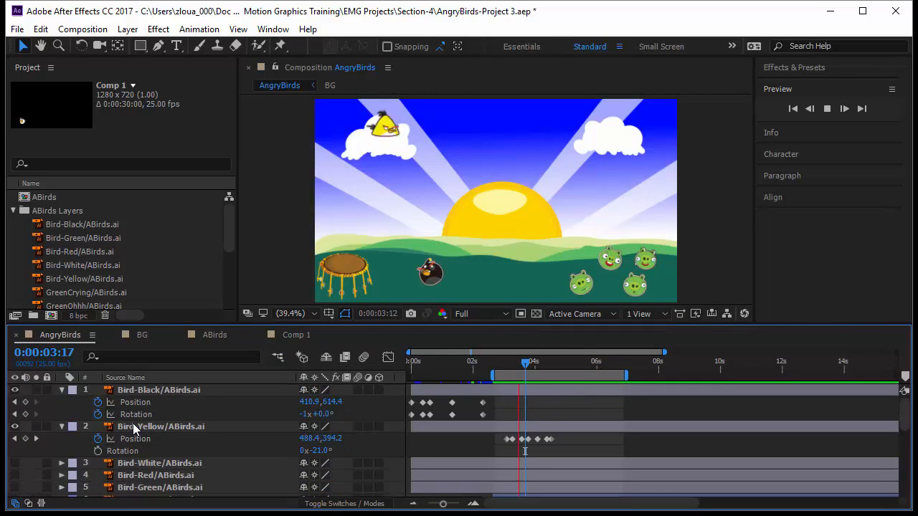
left_click_drag(14, 438, 15, 462)
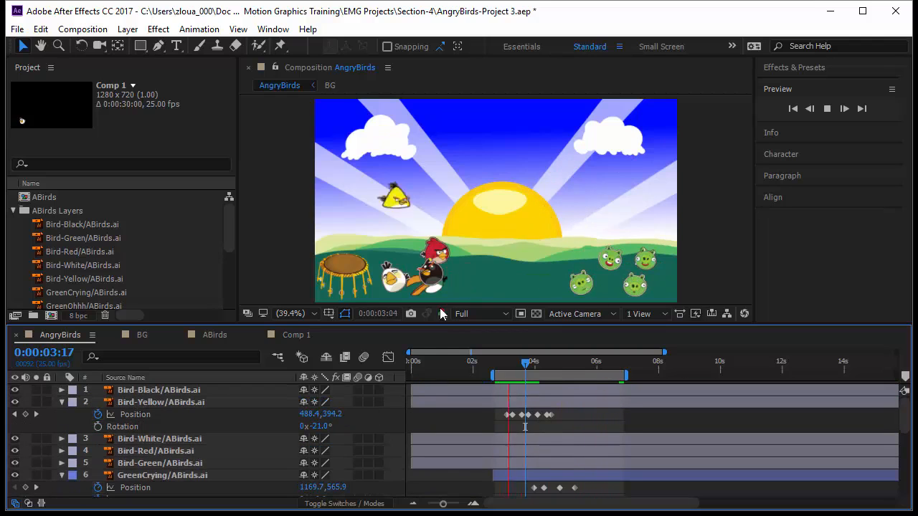
left_click(424, 290)
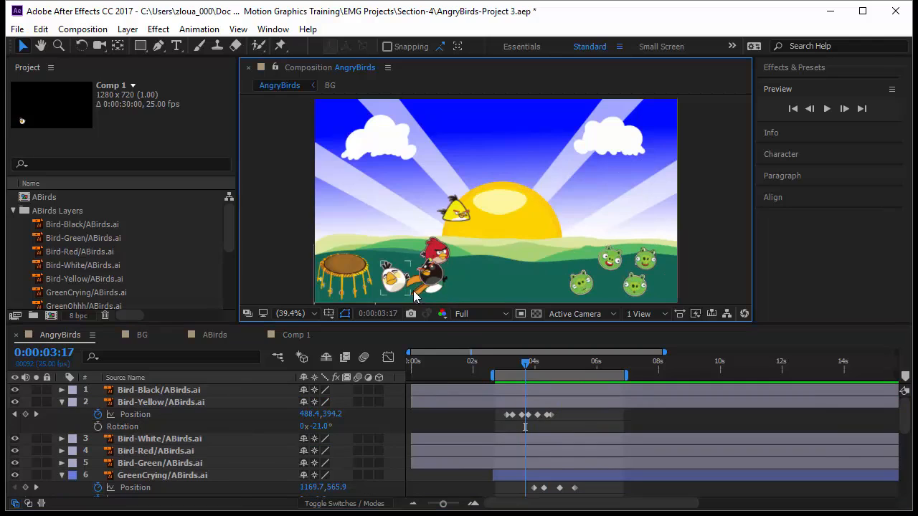
left_click(414, 295)
left_click_drag(425, 285, 402, 249)
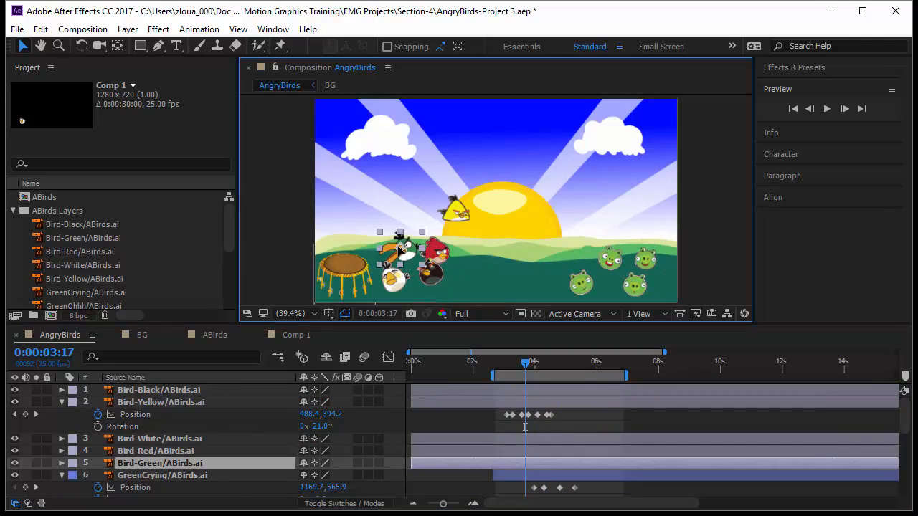
left_click_drag(528, 361, 480, 361)
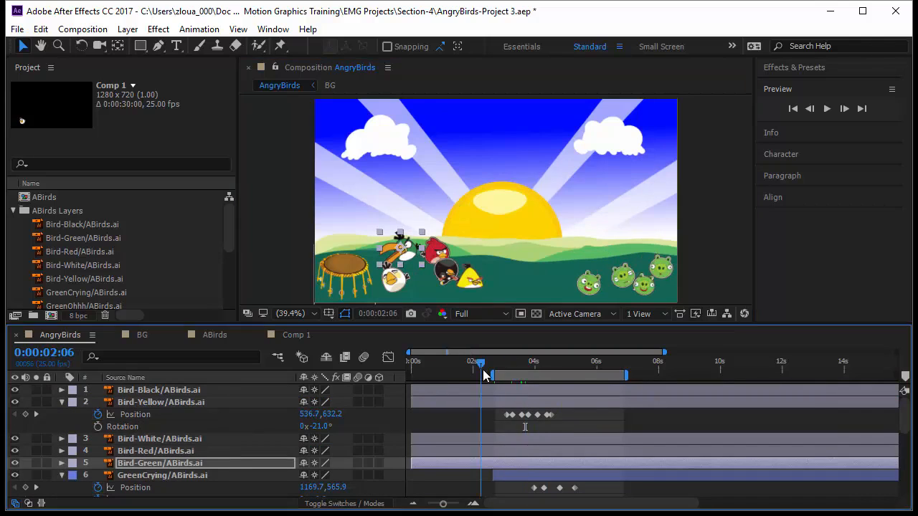